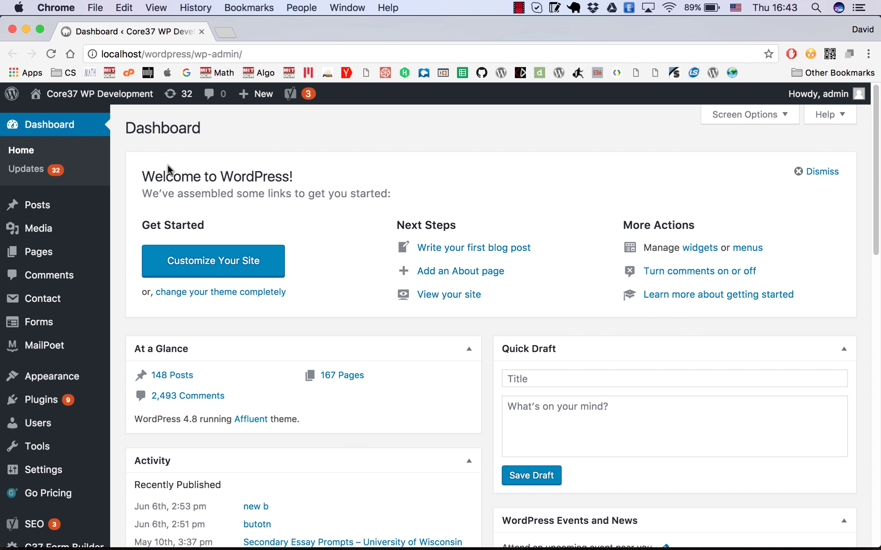
- Scroll down and highlight the WordPress 4.8 version shown in the admin footer
{"action": "scroll", "coordinate": [168, 164], "scroll_direction": "down", "scroll_amount": 1}
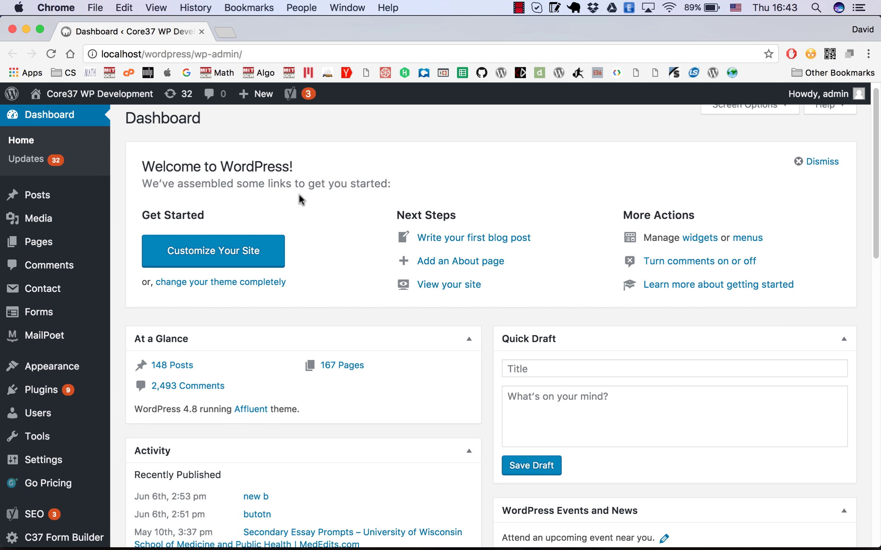
{"action": "scroll", "coordinate": [558, 325], "scroll_direction": "down", "scroll_amount": 15}
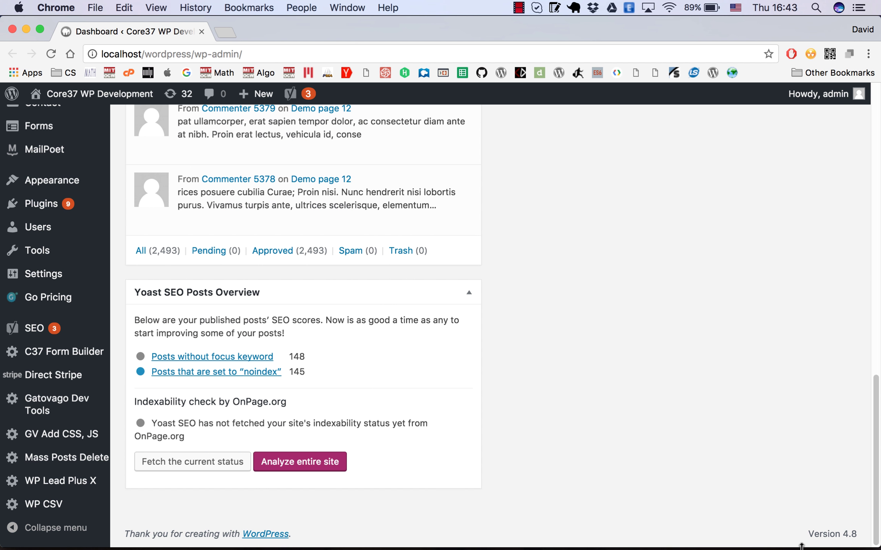
{"action": "left_click_drag", "start_coordinate": [859, 535], "coordinate": [807, 531]}
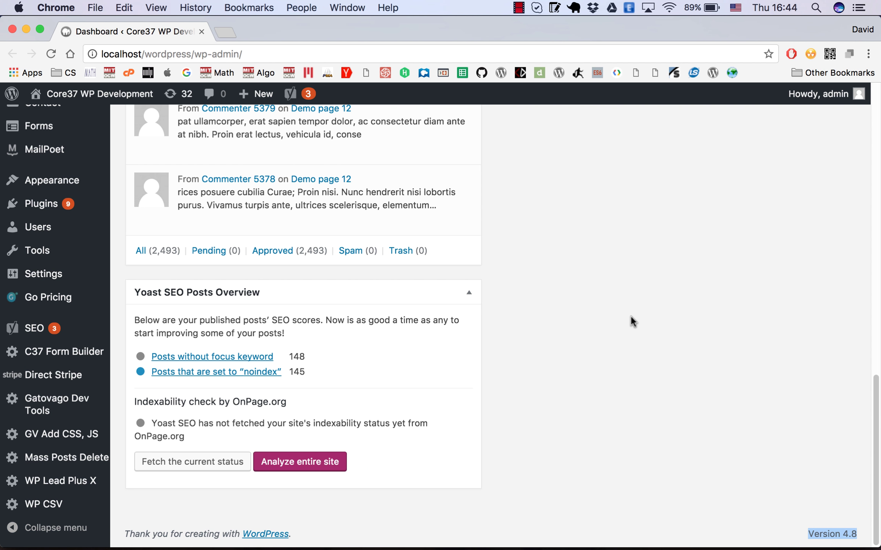
{"action": "left_click", "coordinate": [628, 291]}
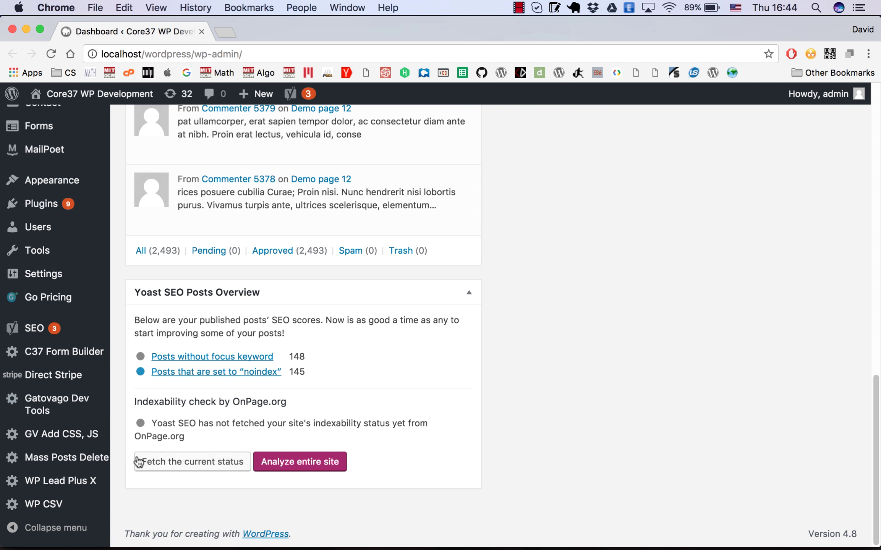
- Open the WP Lead Plus X Make Pages builder from the admin sidebar
{"action": "mouse_move", "coordinate": [46, 483]}
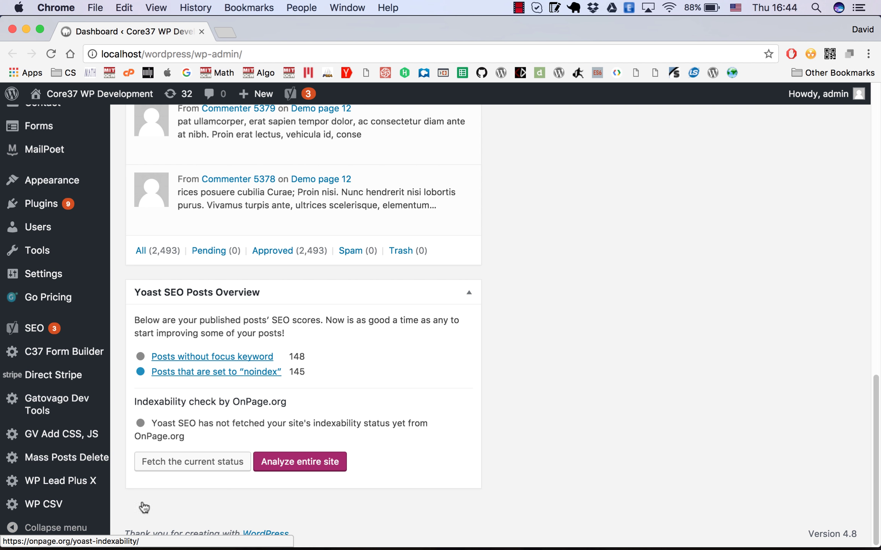
{"action": "mouse_move", "coordinate": [71, 487]}
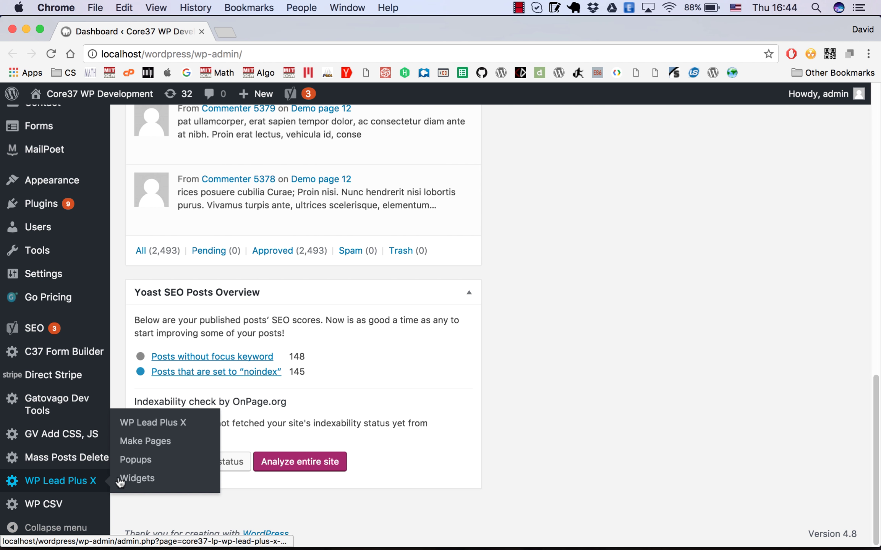
{"action": "left_click", "coordinate": [154, 443]}
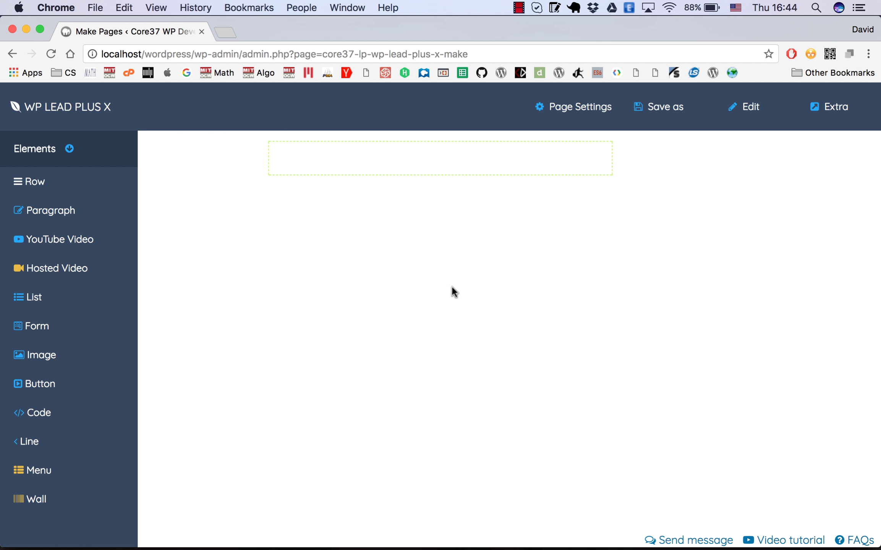
{"action": "mouse_move", "coordinate": [691, 531]}
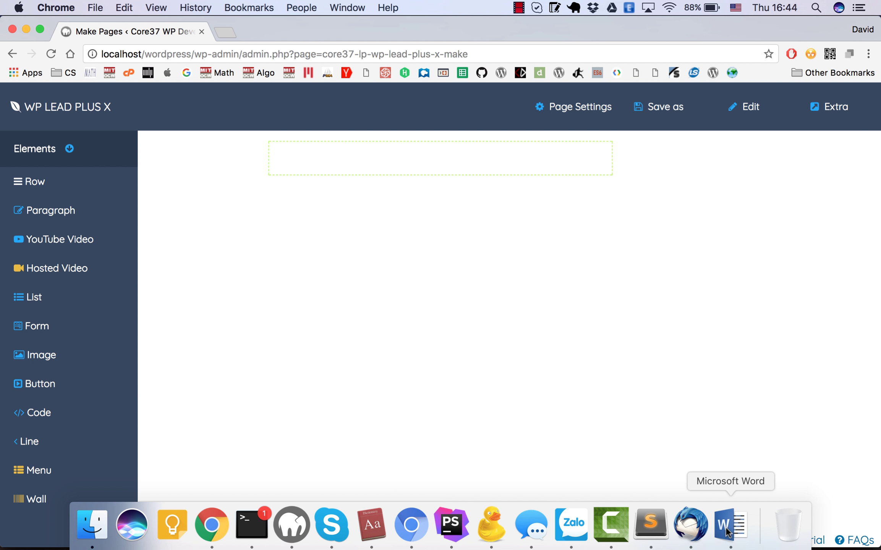
{"action": "left_click", "coordinate": [727, 532]}
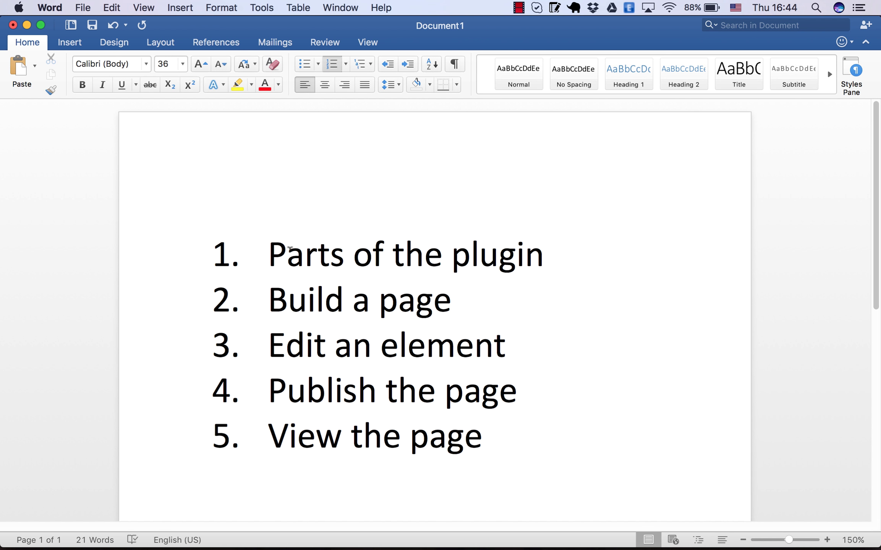
{"action": "left_click_drag", "start_coordinate": [270, 253], "coordinate": [573, 264]}
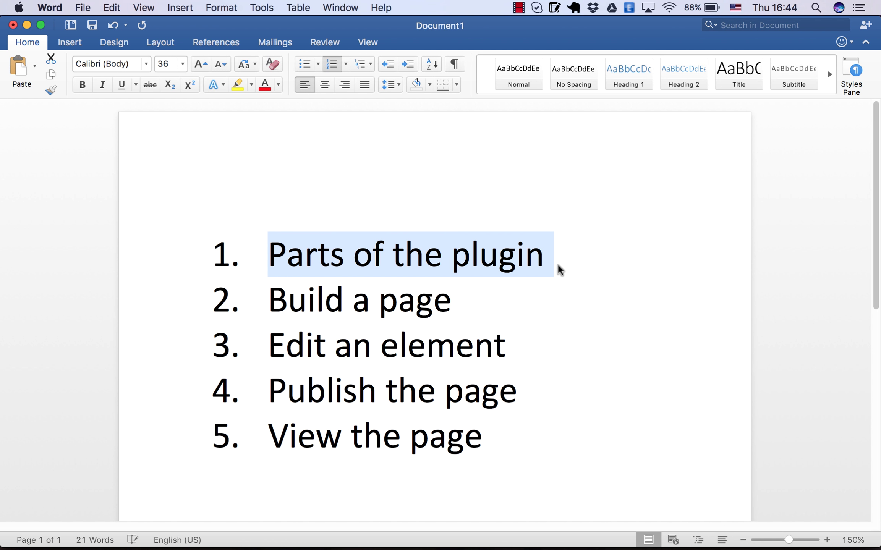
{"action": "left_click_drag", "start_coordinate": [269, 298], "coordinate": [455, 300]}
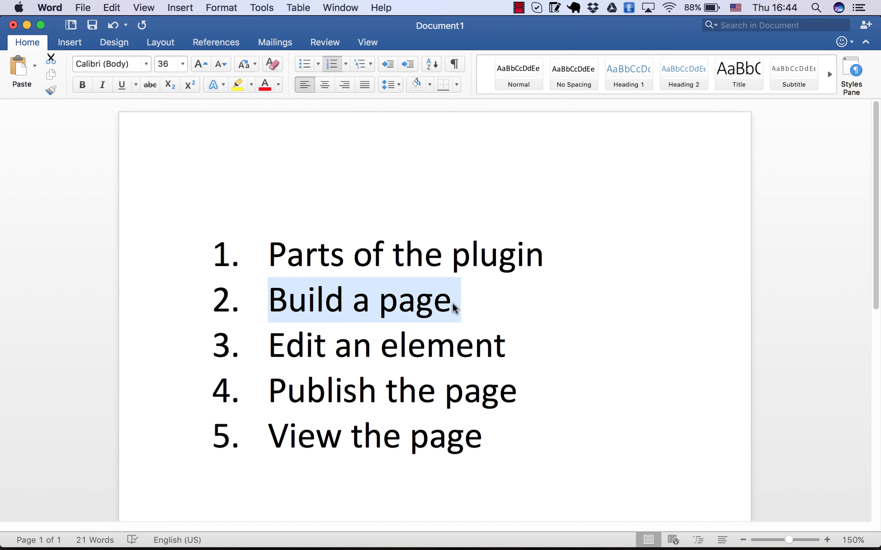
{"action": "left_click_drag", "start_coordinate": [269, 345], "coordinate": [453, 343]}
{"action": "left_click_drag", "start_coordinate": [268, 385], "coordinate": [505, 386]}
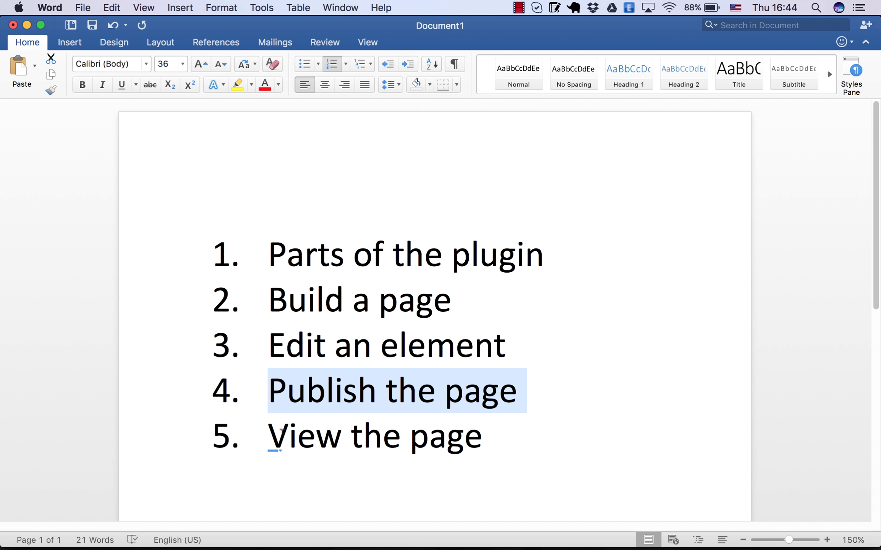
{"action": "left_click_drag", "start_coordinate": [269, 435], "coordinate": [490, 436]}
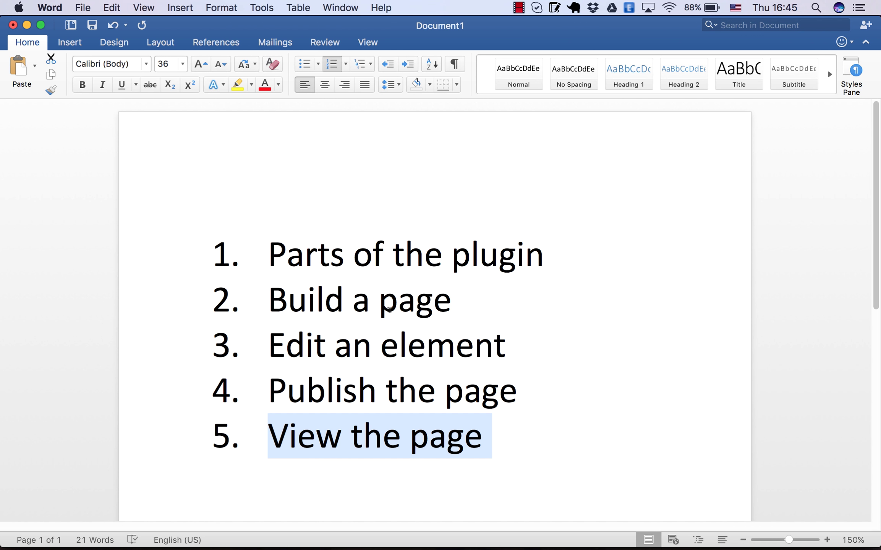
{"action": "double_click", "coordinate": [29, 29]}
{"action": "left_click", "coordinate": [30, 28]}
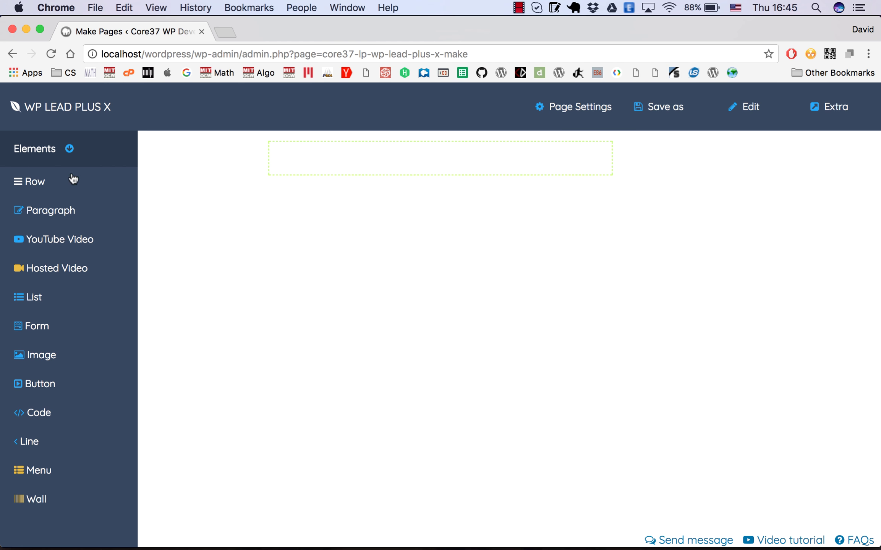
{"action": "mouse_move", "coordinate": [368, 160]}
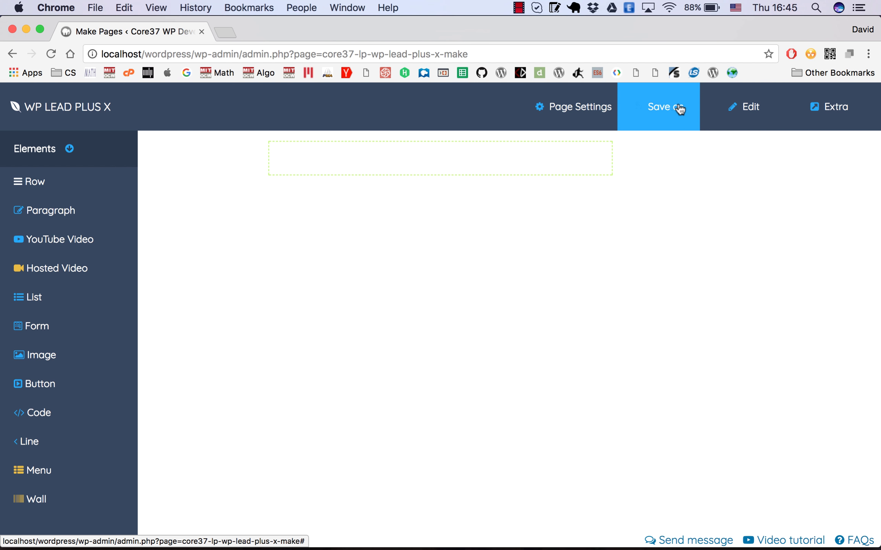
{"action": "left_click", "coordinate": [734, 110]}
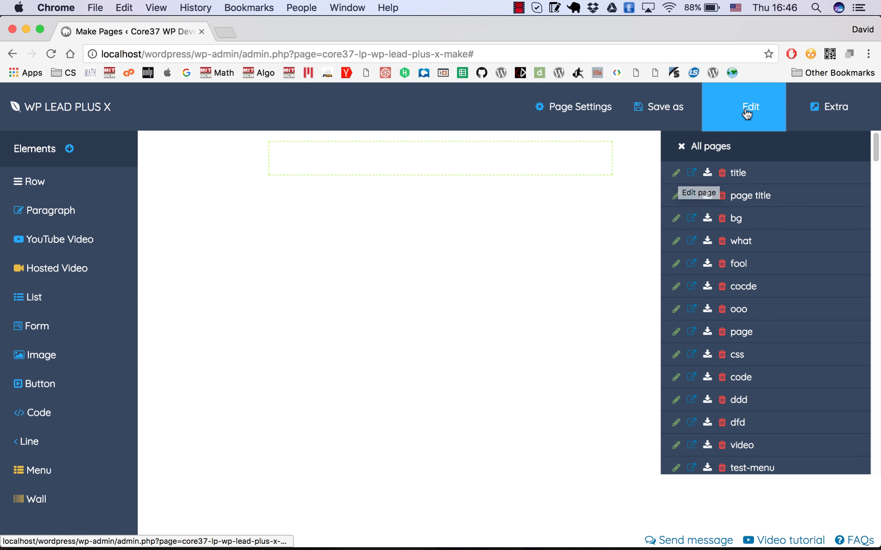
{"action": "left_click", "coordinate": [760, 110]}
{"action": "mouse_move", "coordinate": [842, 106]}
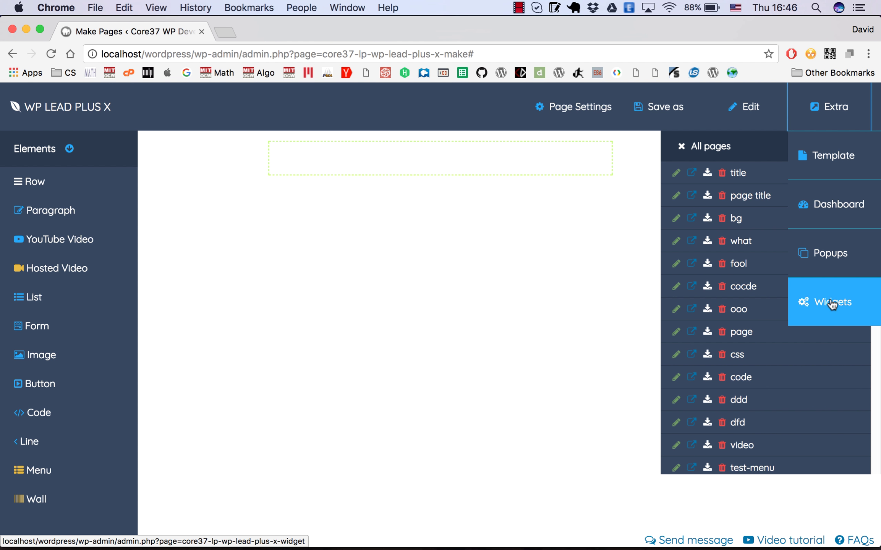
{"action": "left_click", "coordinate": [816, 114]}
{"action": "left_click", "coordinate": [681, 146]}
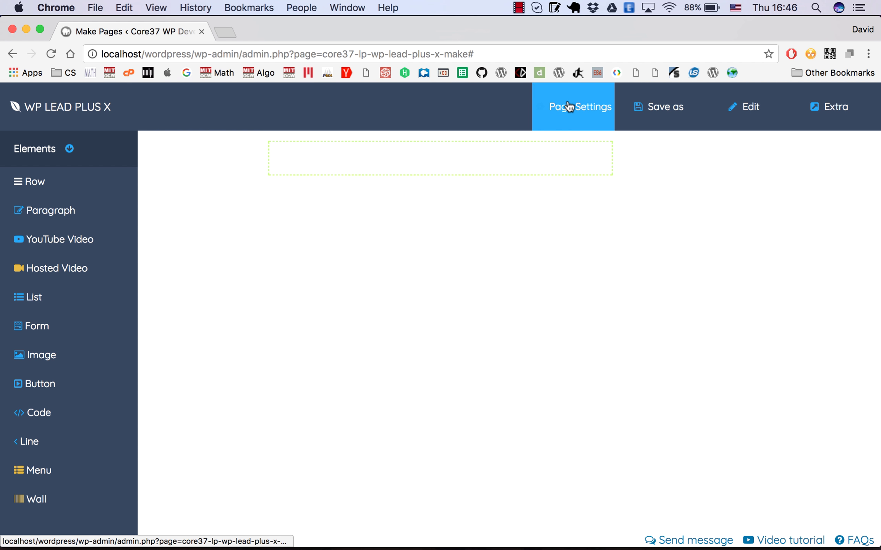
{"action": "left_click", "coordinate": [557, 109]}
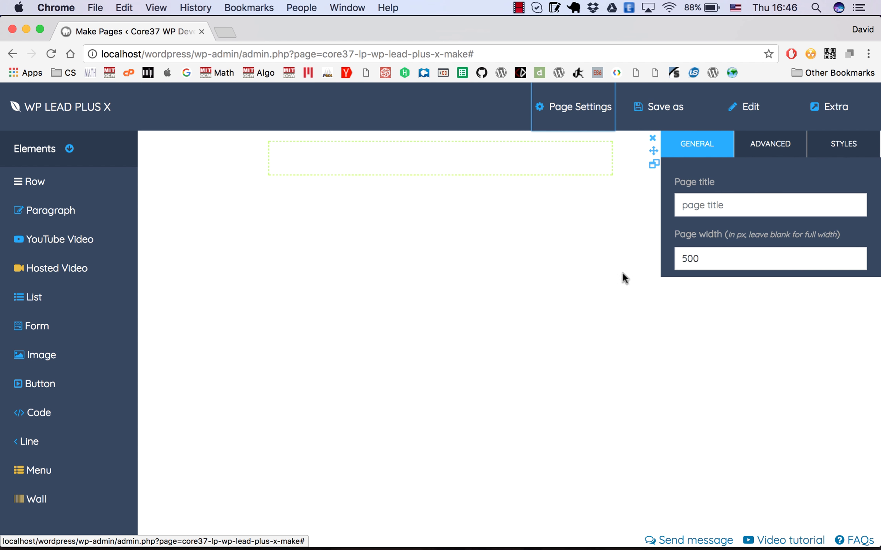
{"action": "left_click", "coordinate": [652, 138]}
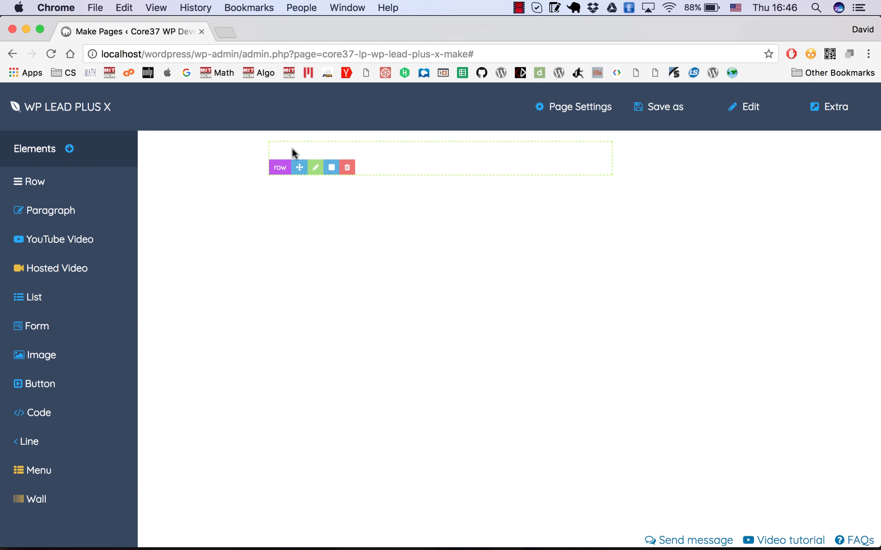
{"action": "mouse_move", "coordinate": [305, 151]}
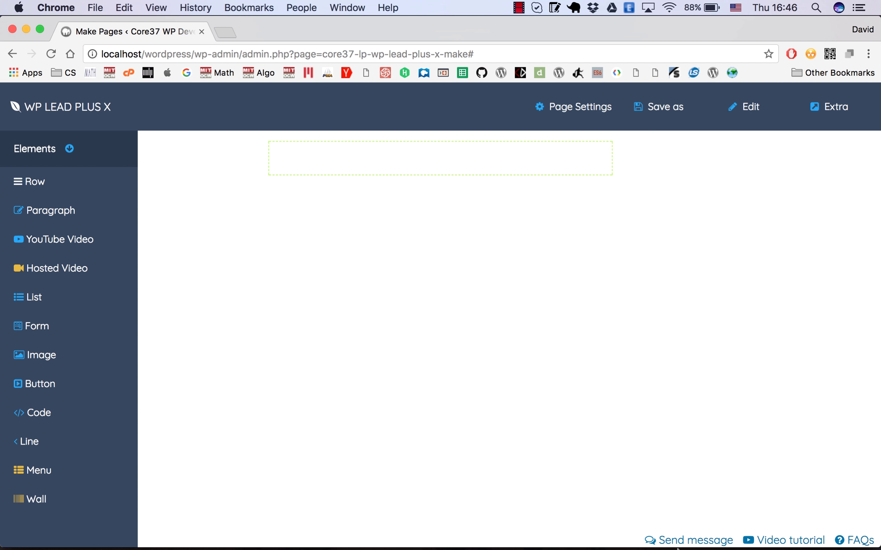
{"action": "left_click", "coordinate": [725, 527]}
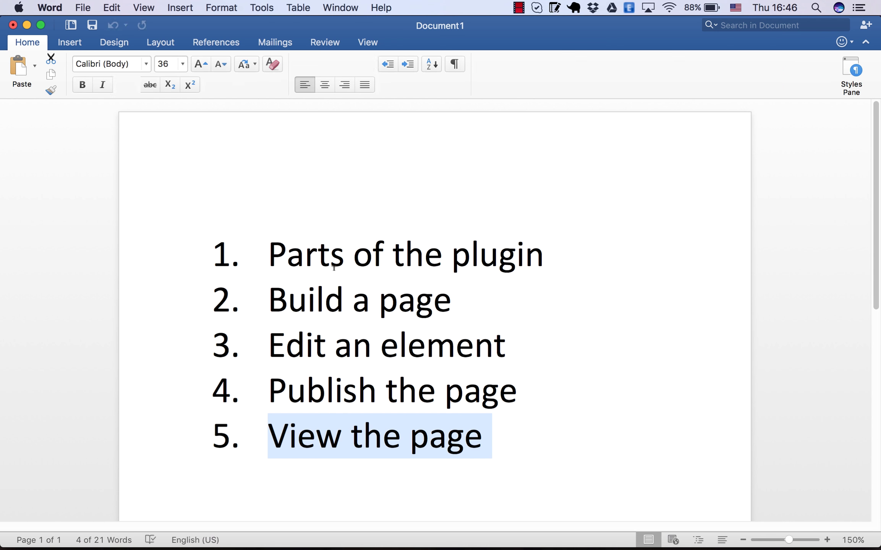
{"action": "left_click_drag", "start_coordinate": [270, 293], "coordinate": [452, 300]}
{"action": "key", "text": "super+Tab"}
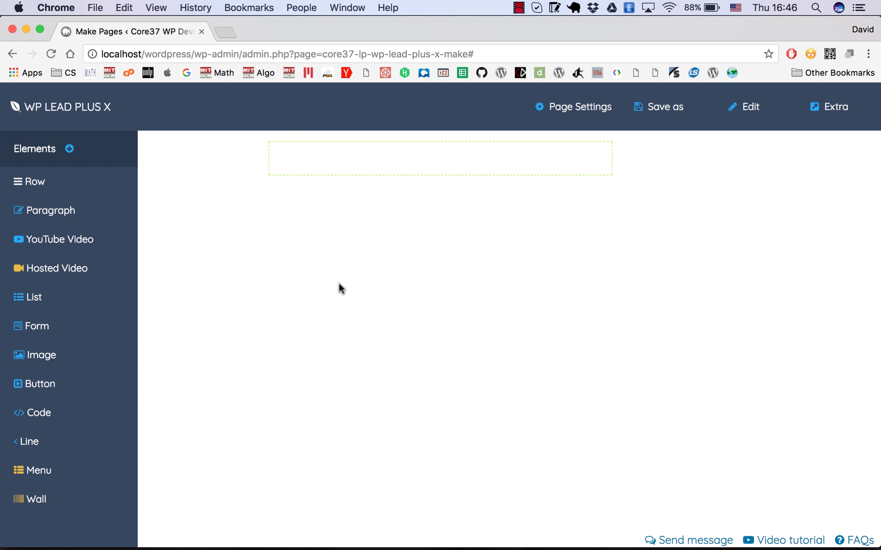
- Change the page width from 500 to 700 in Page Settings, moving the panel lower
{"action": "mouse_move", "coordinate": [354, 163]}
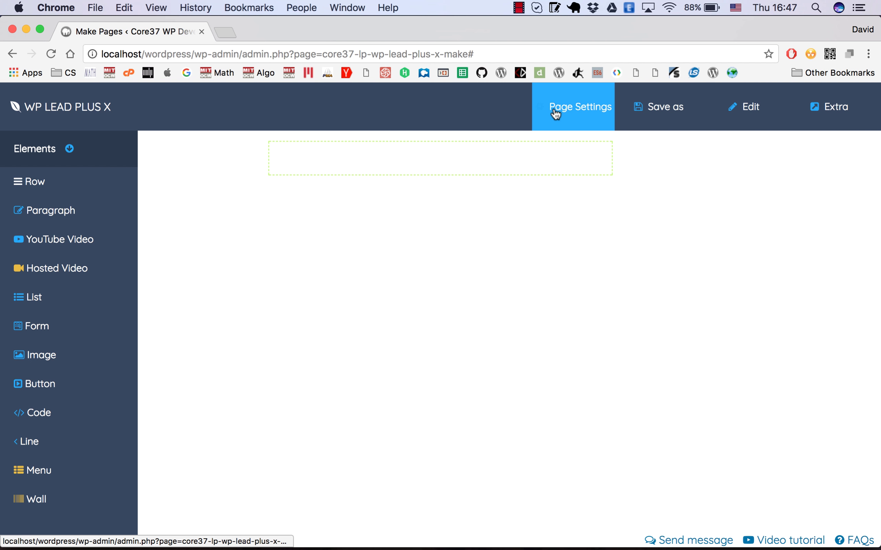
{"action": "left_click", "coordinate": [570, 108]}
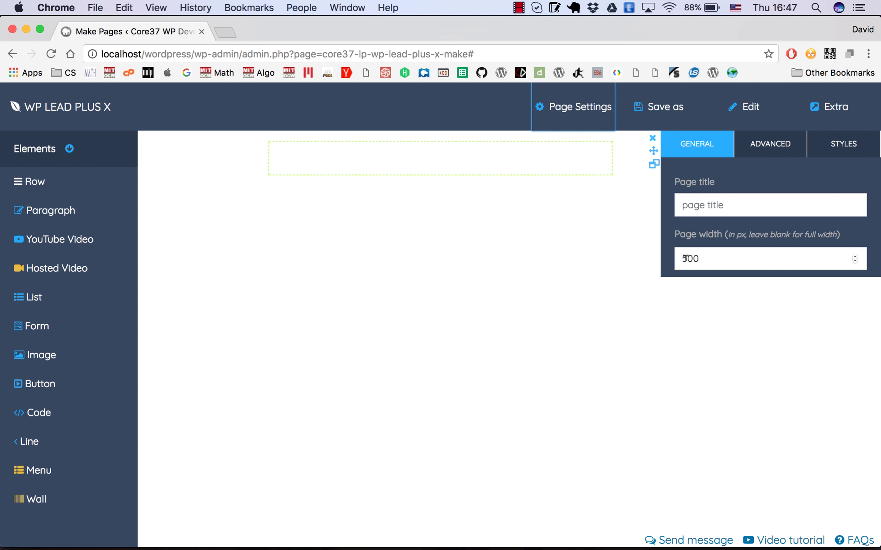
{"action": "left_click_drag", "start_coordinate": [684, 258], "coordinate": [681, 258]}
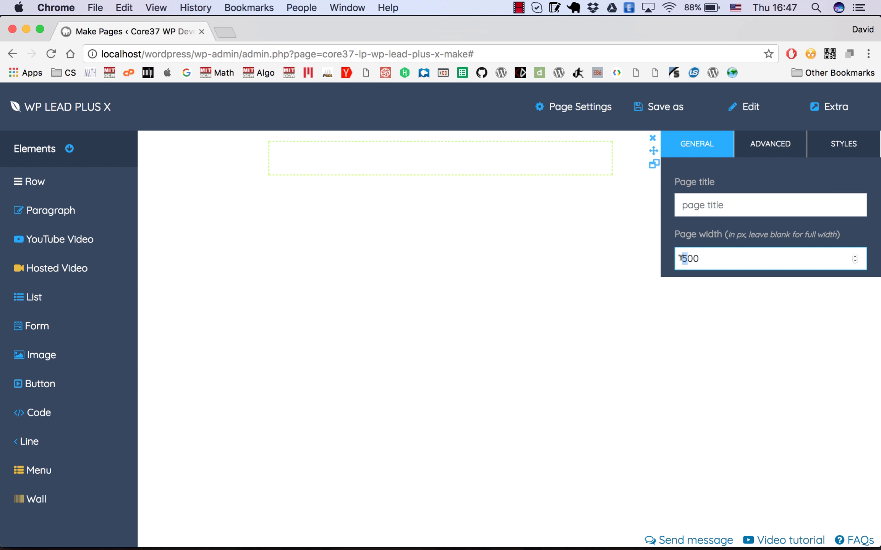
{"action": "type", "text": "7"}
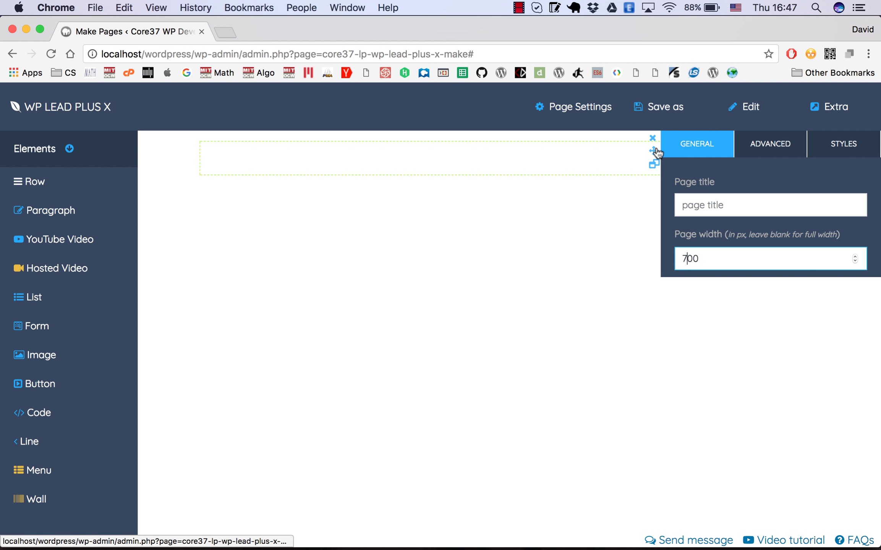
{"action": "left_click_drag", "start_coordinate": [654, 152], "coordinate": [558, 300]}
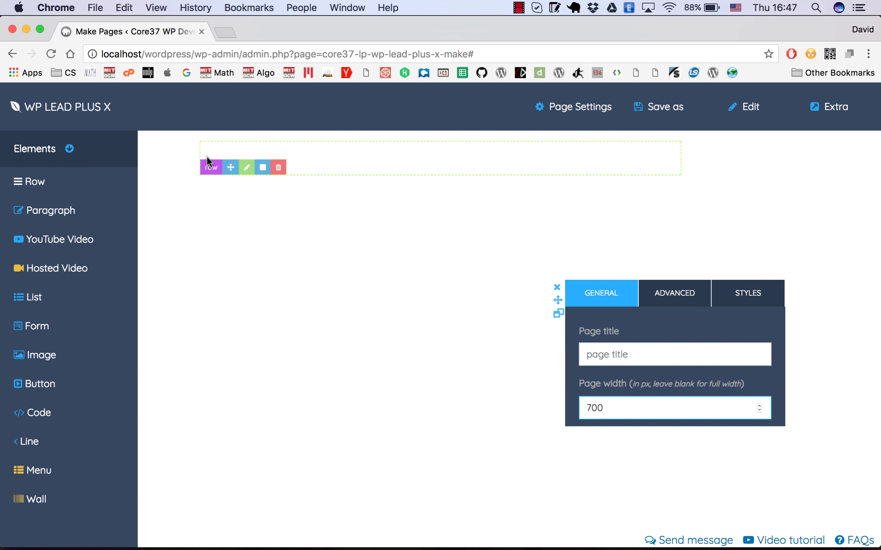
{"action": "mouse_move", "coordinate": [211, 150]}
- Close page settings and add paragraph, YouTube video, image and button elements to the row
{"action": "left_click", "coordinate": [557, 287]}
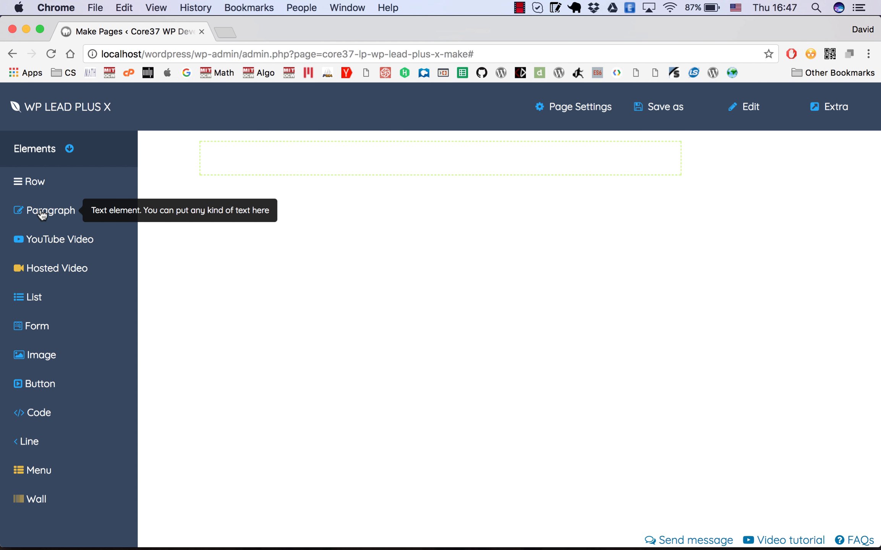
{"action": "left_click_drag", "start_coordinate": [42, 215], "coordinate": [409, 158]}
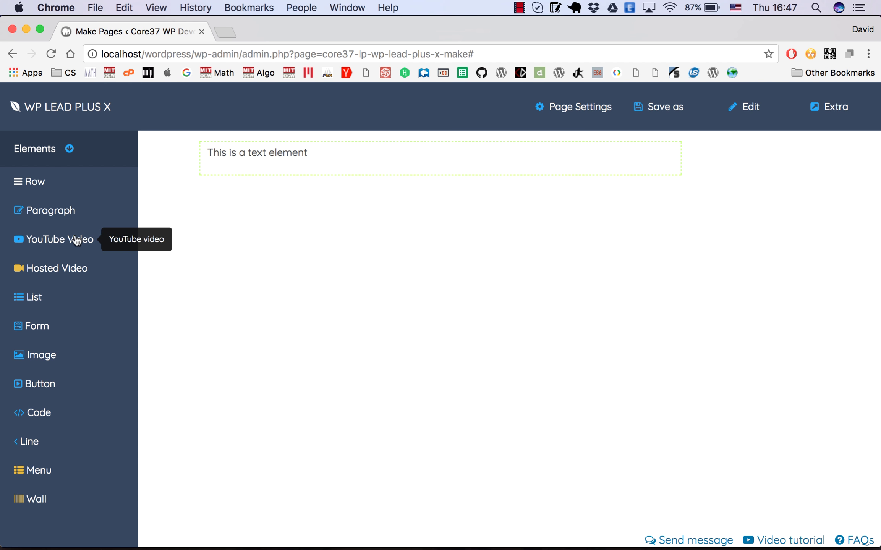
{"action": "left_click", "coordinate": [52, 247]}
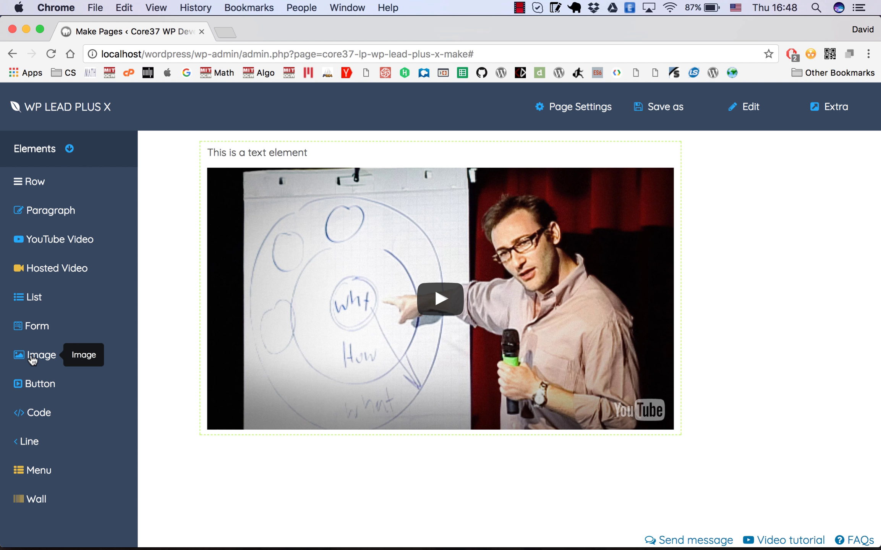
{"action": "left_click_drag", "start_coordinate": [39, 357], "coordinate": [523, 347]}
{"action": "scroll", "coordinate": [229, 328], "scroll_direction": "down", "scroll_amount": 4}
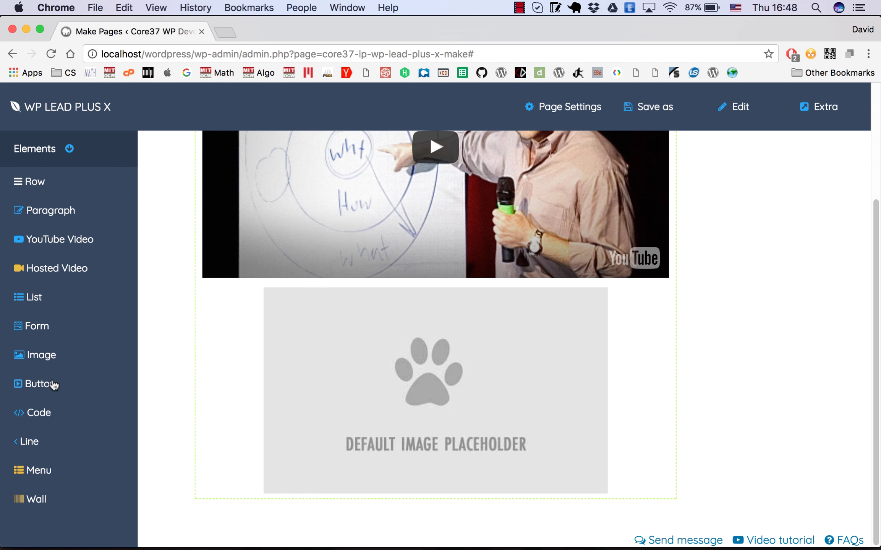
{"action": "left_click_drag", "start_coordinate": [43, 385], "coordinate": [654, 426]}
{"action": "scroll", "coordinate": [653, 426], "scroll_direction": "up", "scroll_amount": 5}
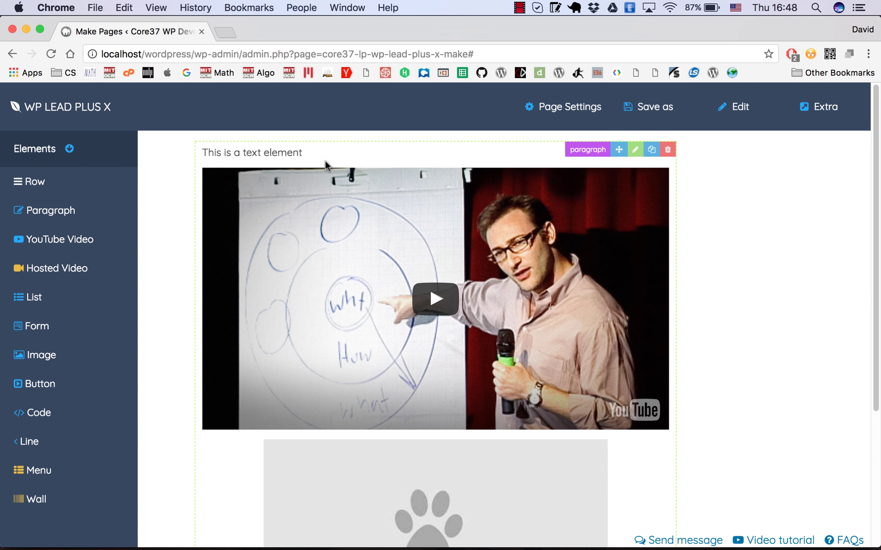
- Drag the text paragraph by its move handle to below the YouTube video
{"action": "left_click_drag", "start_coordinate": [304, 153], "coordinate": [201, 153]}
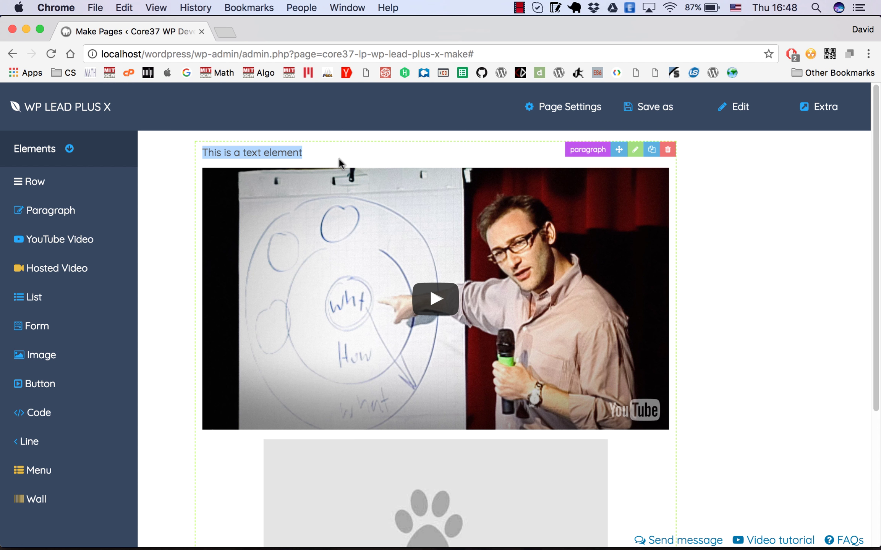
{"action": "left_click", "coordinate": [799, 312]}
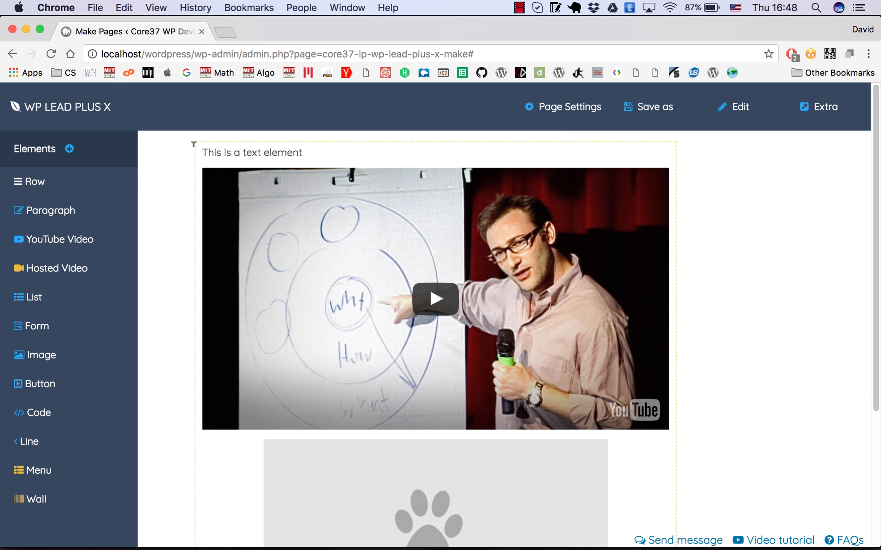
{"action": "mouse_move", "coordinate": [255, 149]}
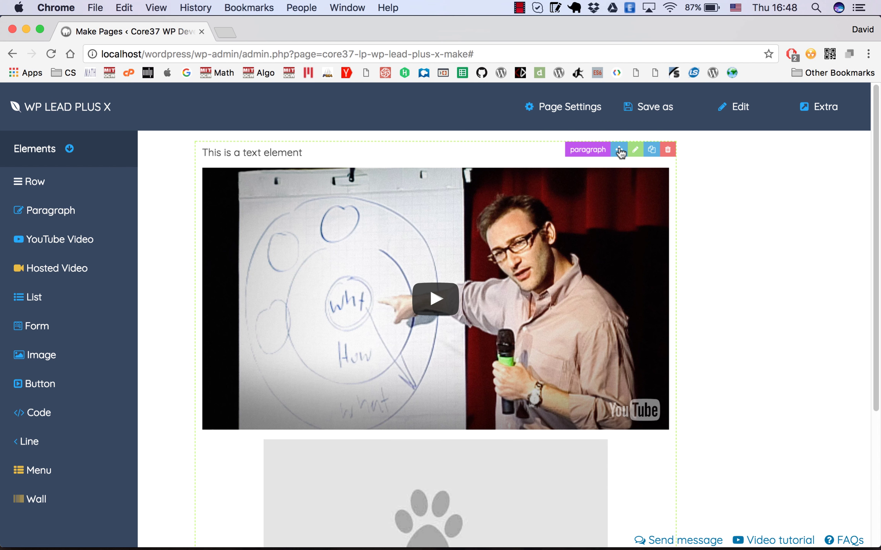
{"action": "left_click_drag", "start_coordinate": [620, 153], "coordinate": [632, 436]}
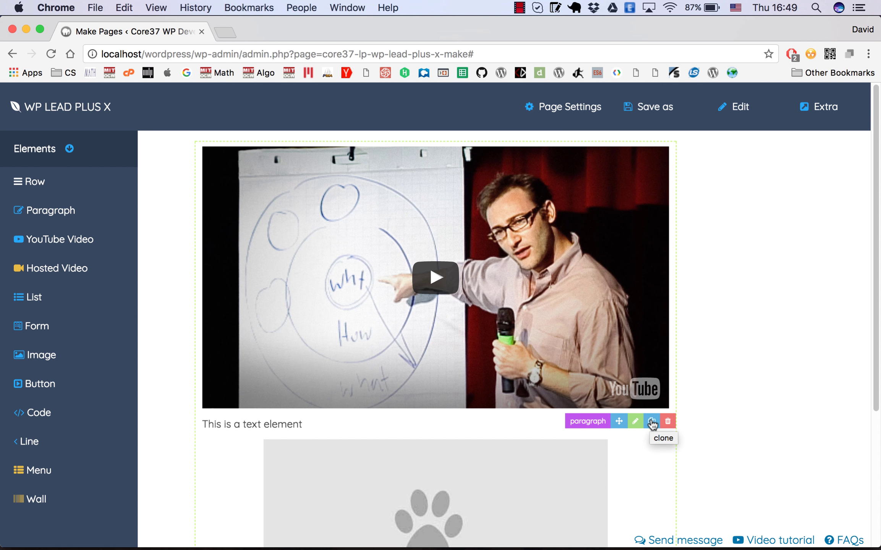
- Clone the paragraph, then delete the duplicate and confirm 'Yes, delete it!'
{"action": "left_click", "coordinate": [651, 422]}
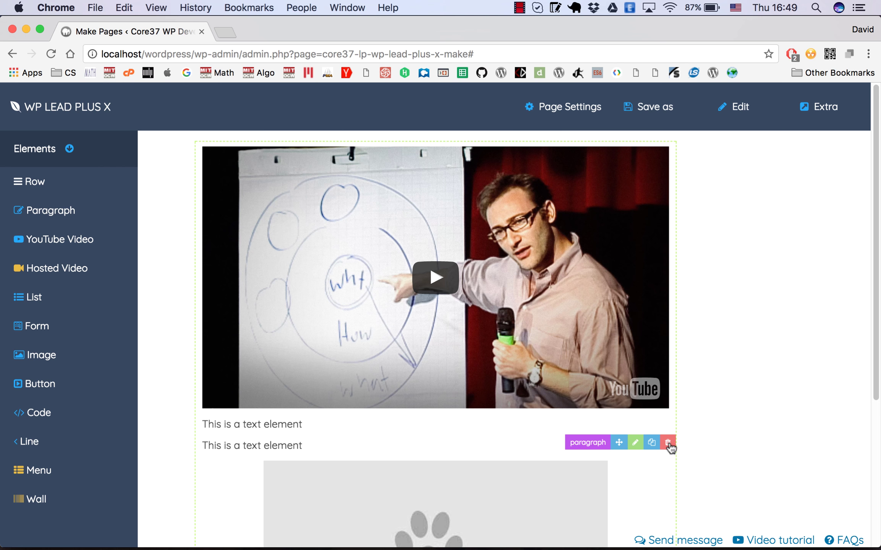
{"action": "left_click", "coordinate": [668, 443]}
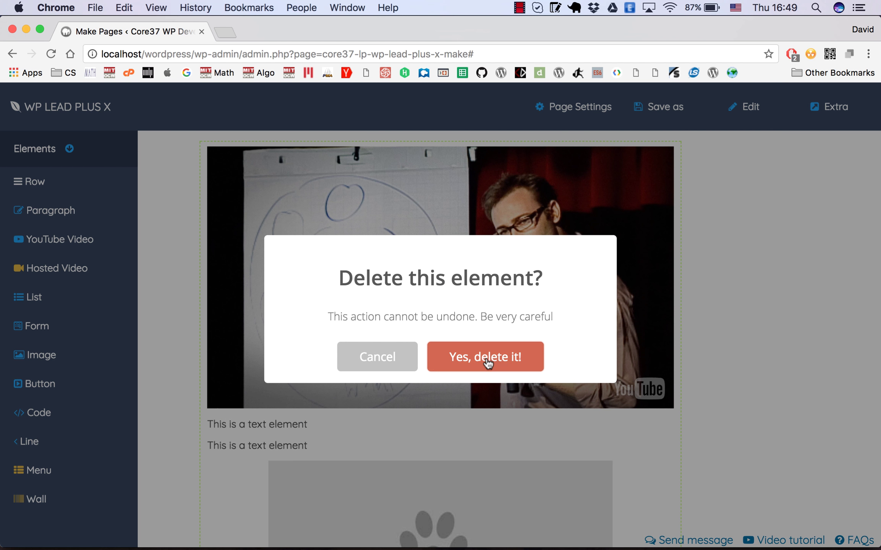
{"action": "left_click", "coordinate": [484, 361]}
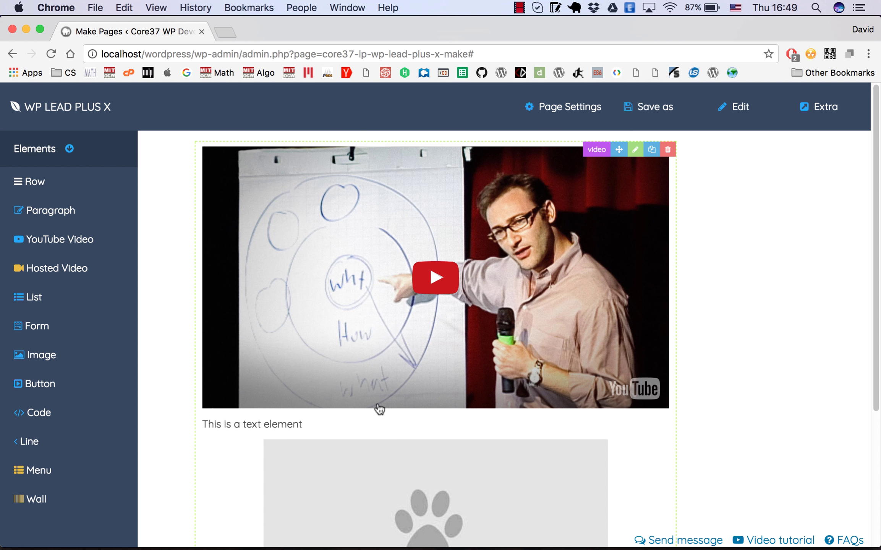
{"action": "mouse_move", "coordinate": [642, 427]}
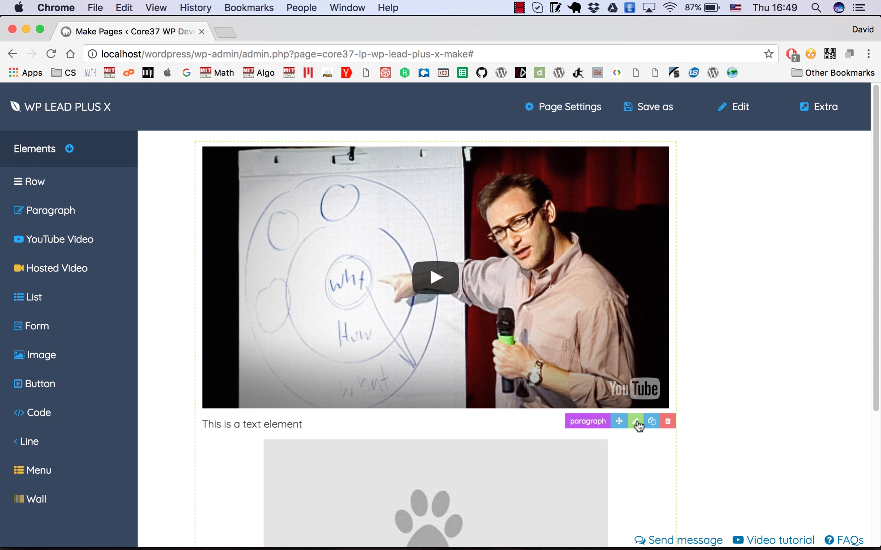
- Replace the paragraph's sample text with 'This is a landing page'
{"action": "left_click", "coordinate": [636, 422]}
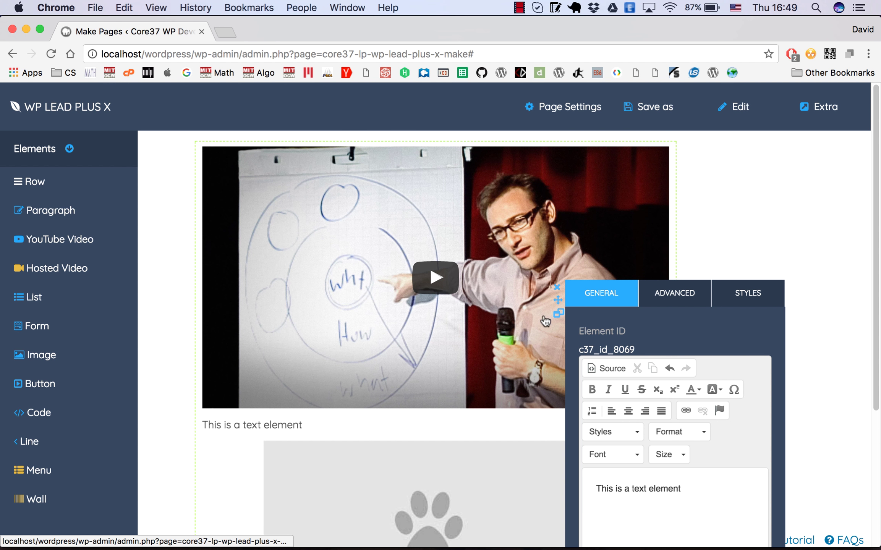
{"action": "left_click_drag", "start_coordinate": [558, 301], "coordinate": [635, 154]}
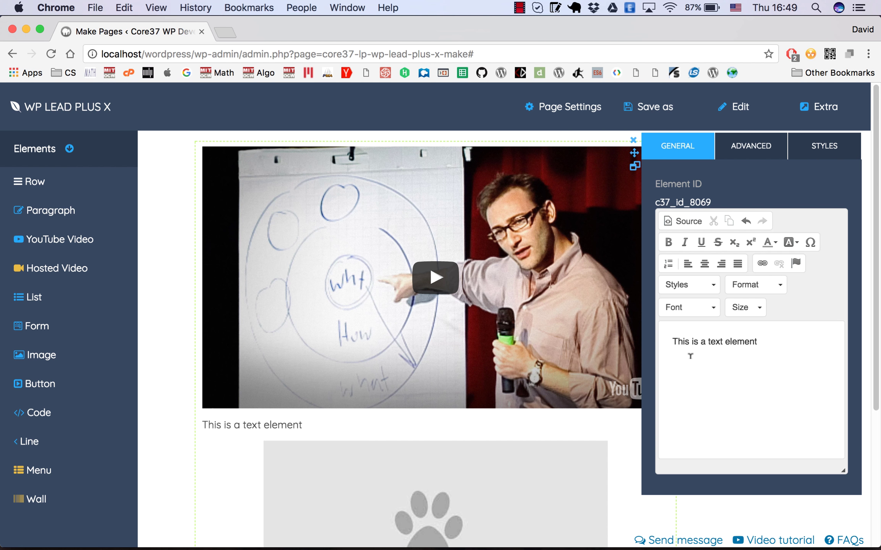
{"action": "left_click_drag", "start_coordinate": [684, 341], "coordinate": [663, 335]}
{"action": "left_click", "coordinate": [761, 346]}
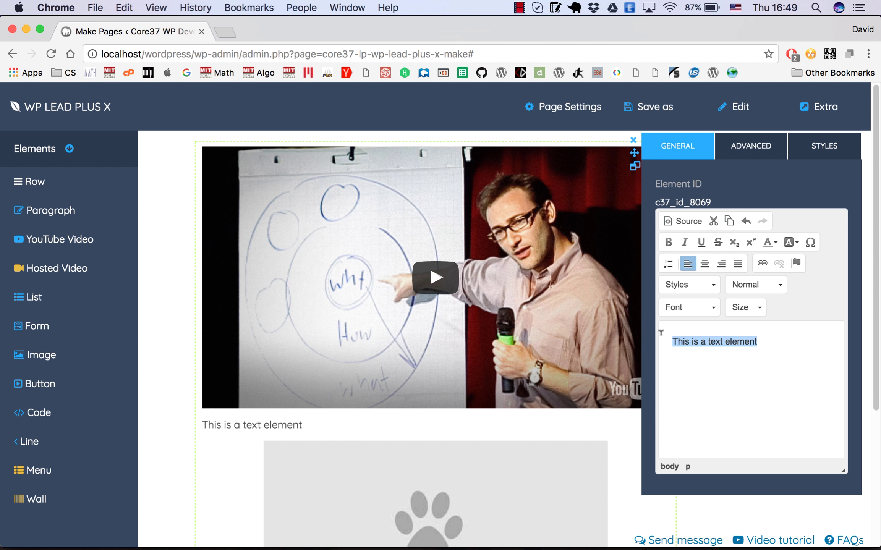
{"action": "type", "text": "This is"}
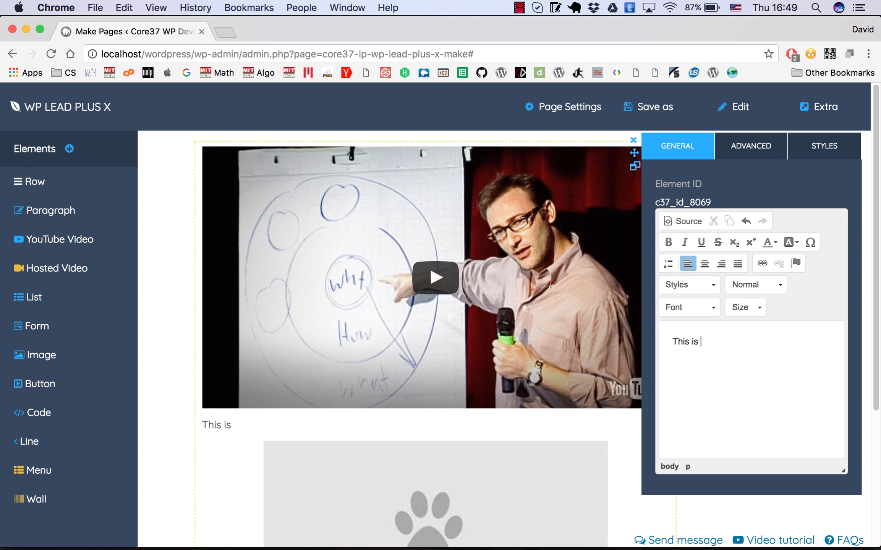
{"action": "type", "text": " a landing page"}
- Centre the heading text, set its size to 28 and colour it red
{"action": "left_click_drag", "start_coordinate": [780, 345], "coordinate": [645, 330]}
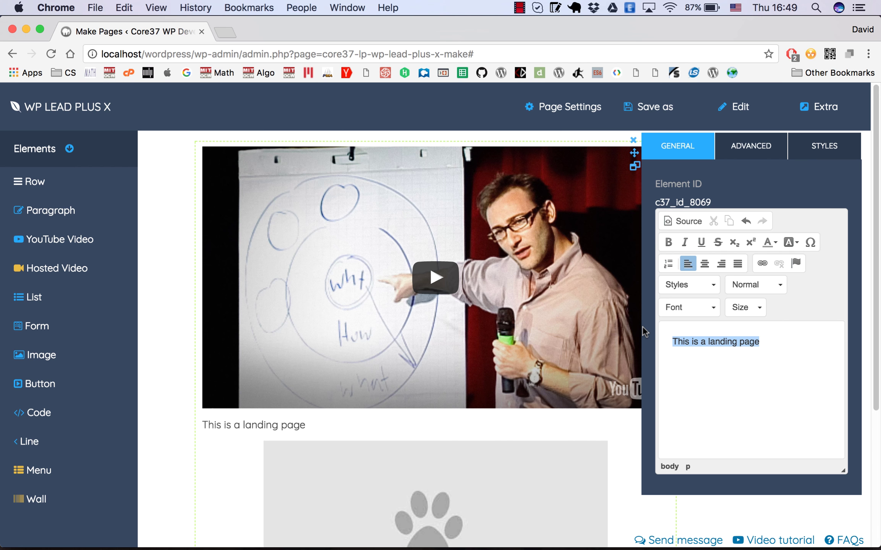
{"action": "left_click", "coordinate": [705, 264]}
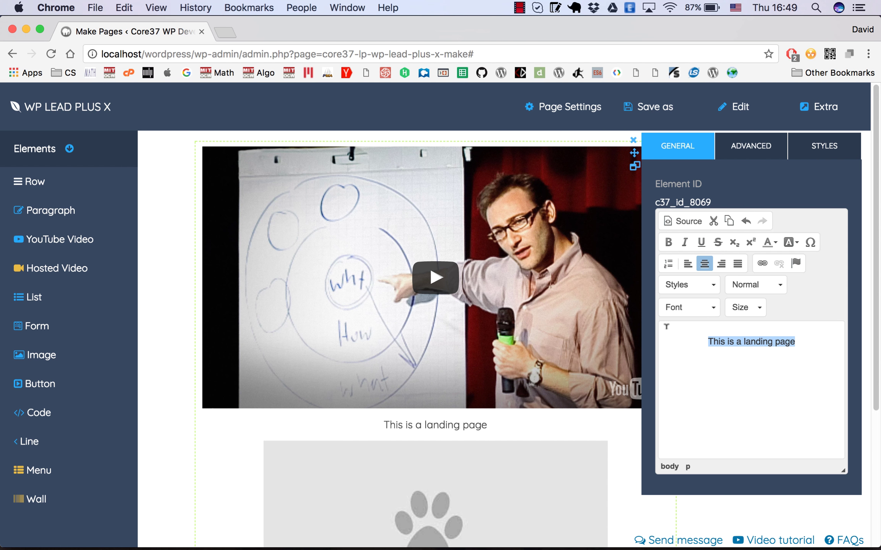
{"action": "left_click", "coordinate": [745, 307]}
{"action": "scroll", "coordinate": [746, 394], "scroll_direction": "down", "scroll_amount": 5}
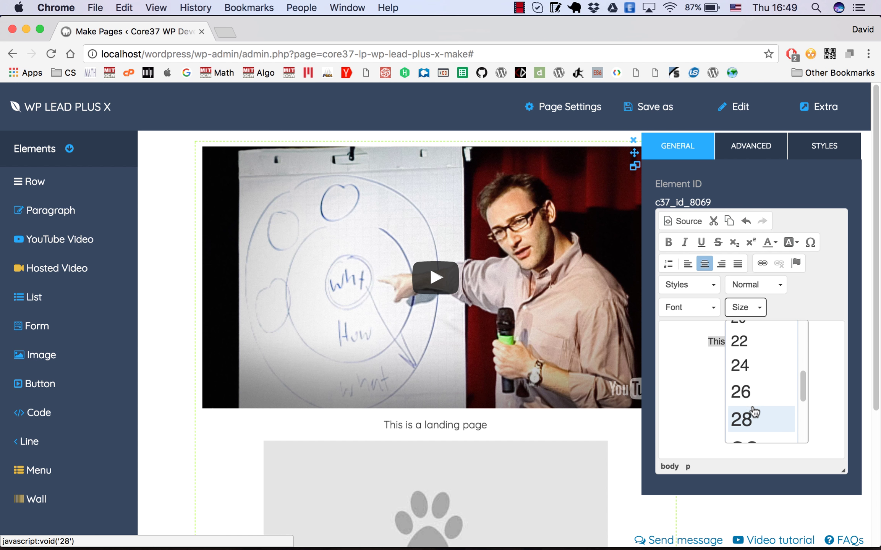
{"action": "left_click", "coordinate": [754, 413]}
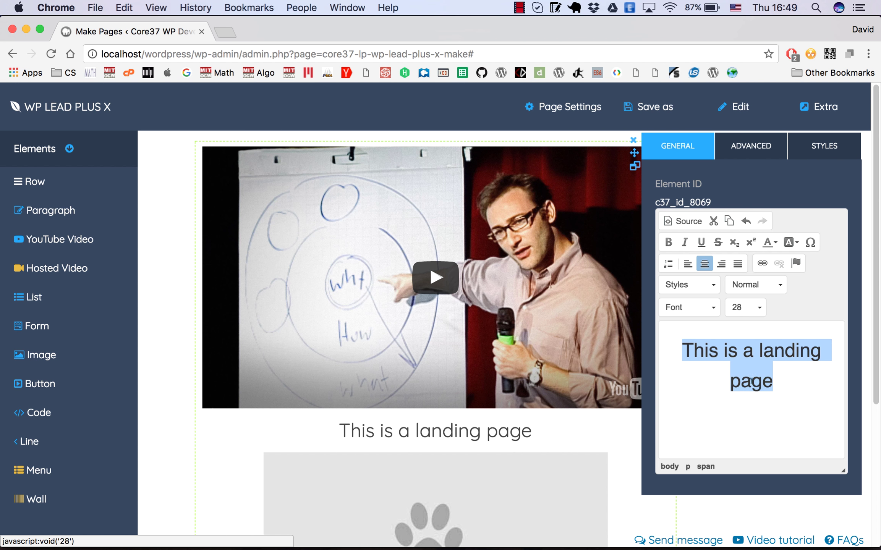
{"action": "left_click", "coordinate": [776, 246]}
{"action": "left_click", "coordinate": [769, 302]}
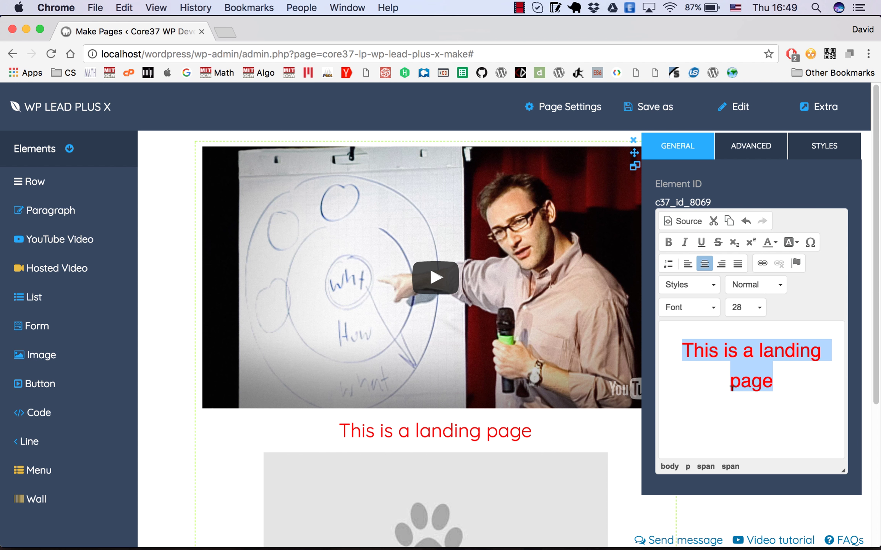
{"action": "left_click", "coordinate": [732, 387]}
{"action": "left_click_drag", "start_coordinate": [797, 387], "coordinate": [669, 336]}
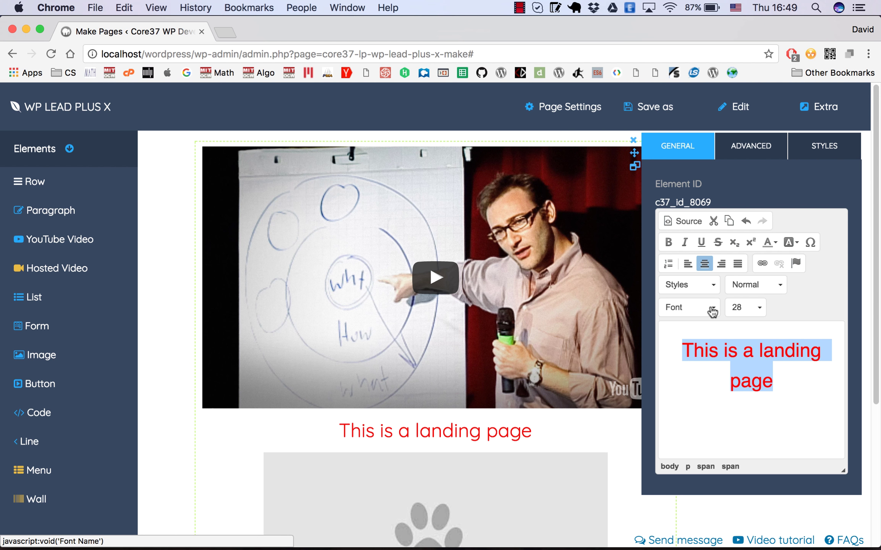
{"action": "left_click", "coordinate": [711, 308]}
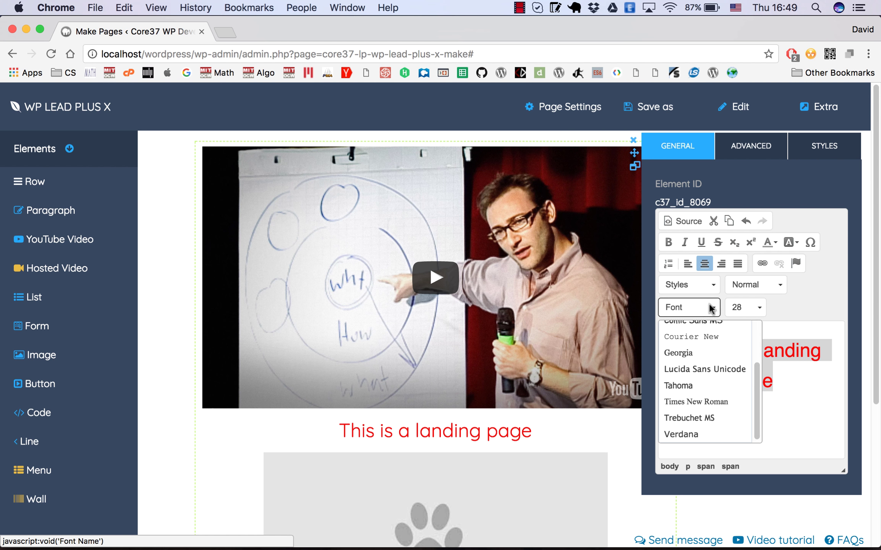
{"action": "scroll", "coordinate": [711, 353], "scroll_direction": "up", "scroll_amount": 3}
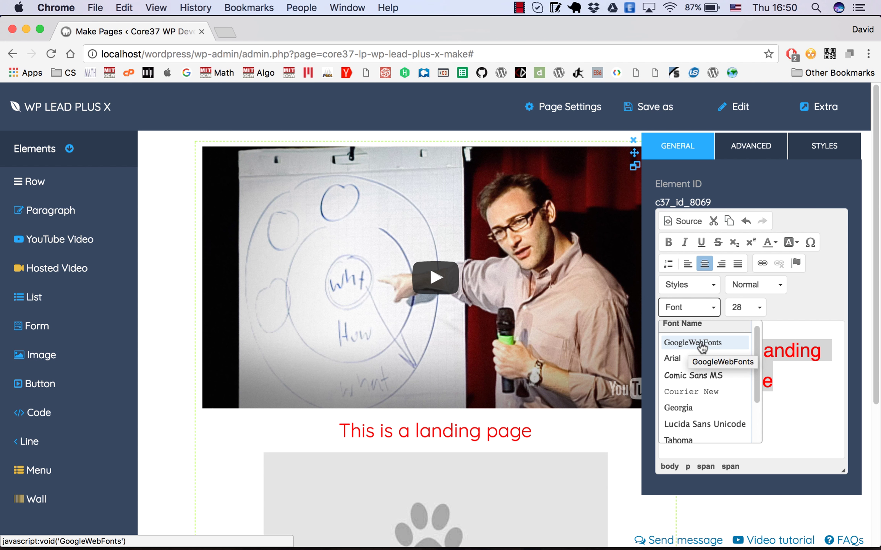
- Apply the Google web font Gloria Hallelujah to the heading
{"action": "left_click", "coordinate": [702, 344]}
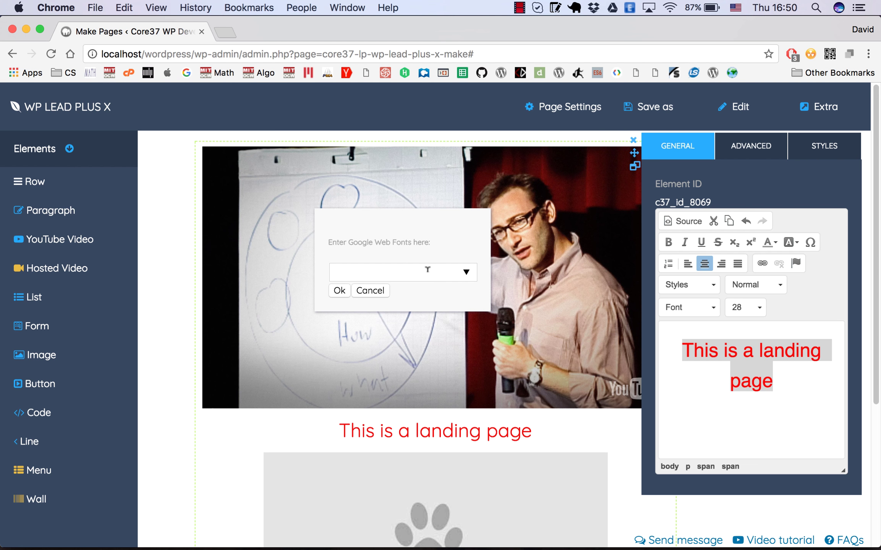
{"action": "left_click", "coordinate": [428, 269]}
{"action": "type", "text": "j"}
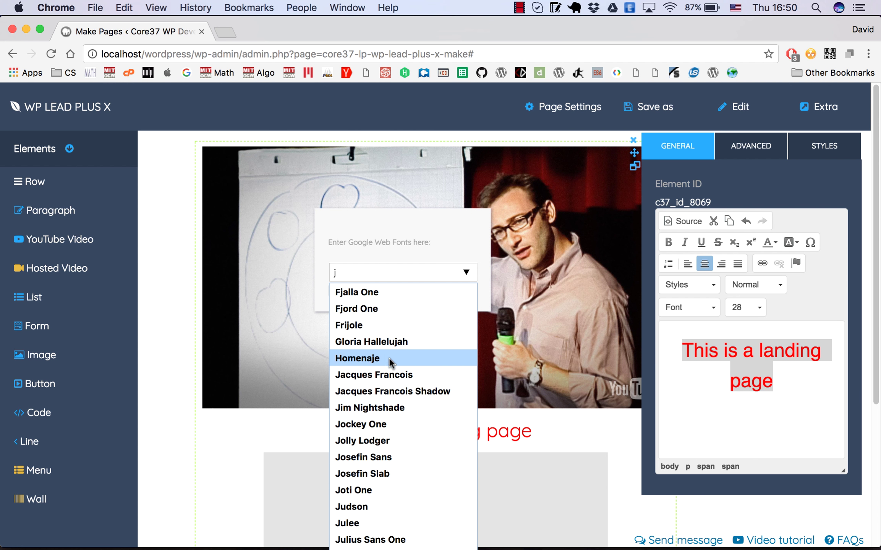
{"action": "left_click", "coordinate": [392, 343]}
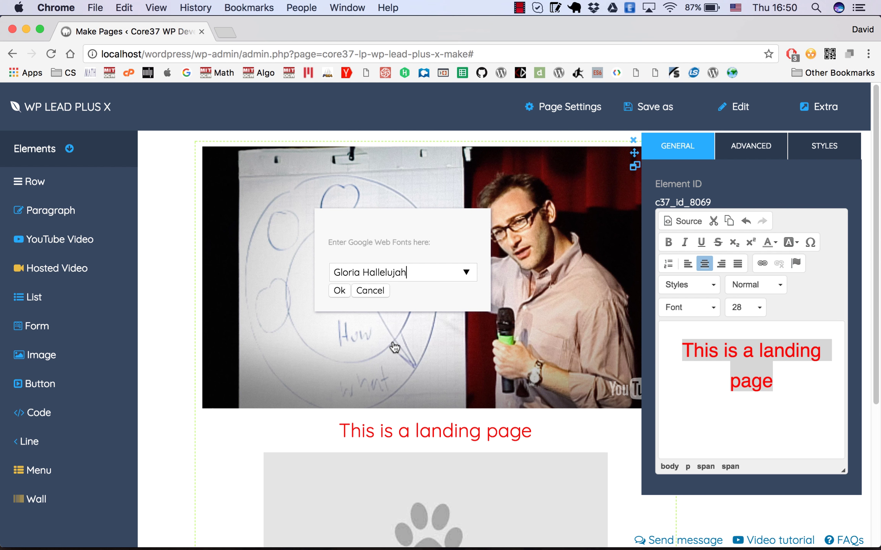
{"action": "left_click", "coordinate": [347, 291]}
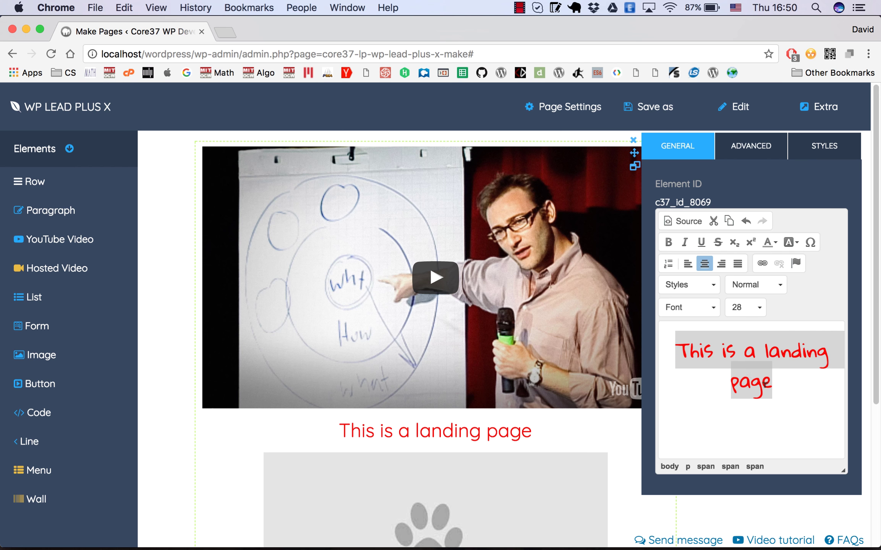
- Delete the trailing space after 'page' and close the heading text settings
{"action": "mouse_move", "coordinate": [675, 348]}
{"action": "left_mouse_down"}
{"action": "mouse_move", "coordinate": [782, 354]}
{"action": "mouse_move", "coordinate": [781, 367]}
{"action": "mouse_move", "coordinate": [690, 345]}
{"action": "left_mouse_up"}
{"action": "left_click", "coordinate": [776, 378]}
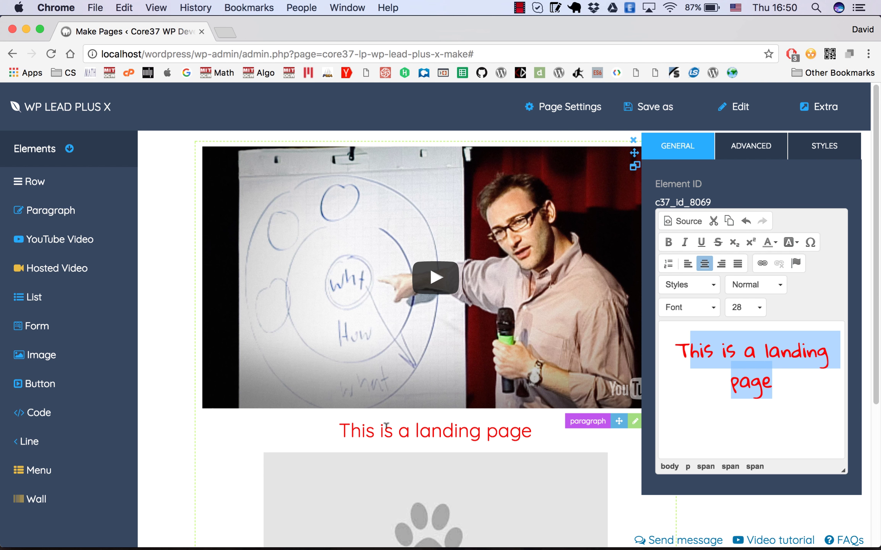
{"action": "left_click", "coordinate": [787, 380]}
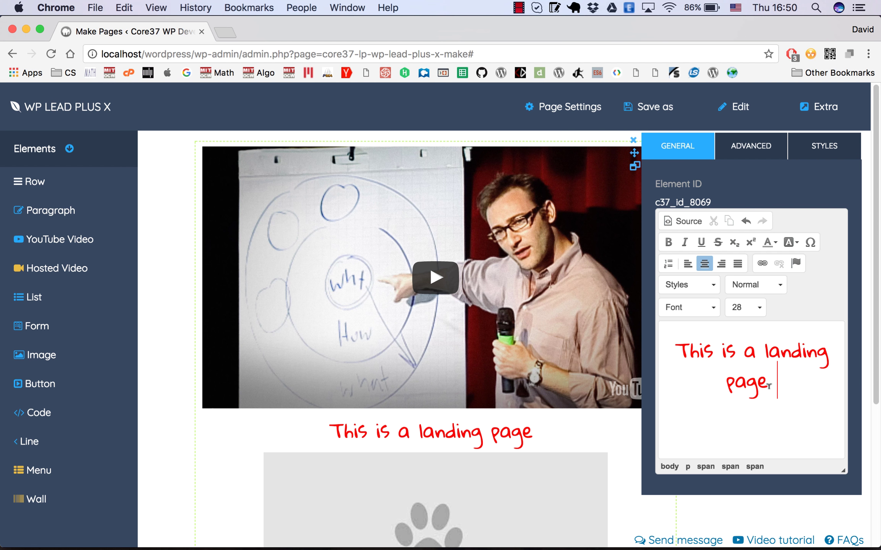
{"action": "key", "text": "BackSpace"}
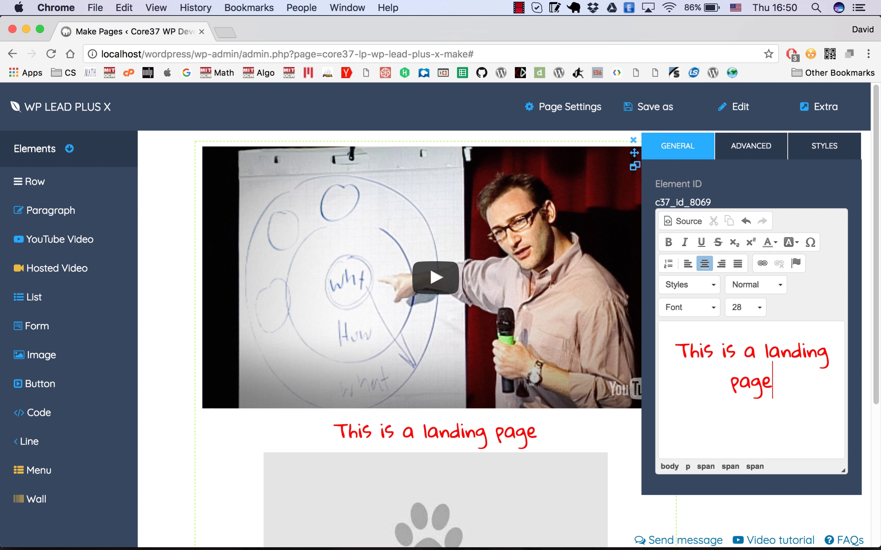
{"action": "left_click", "coordinate": [633, 140]}
- Scroll down to the default image placeholder and open its settings
{"action": "mouse_move", "coordinate": [560, 185]}
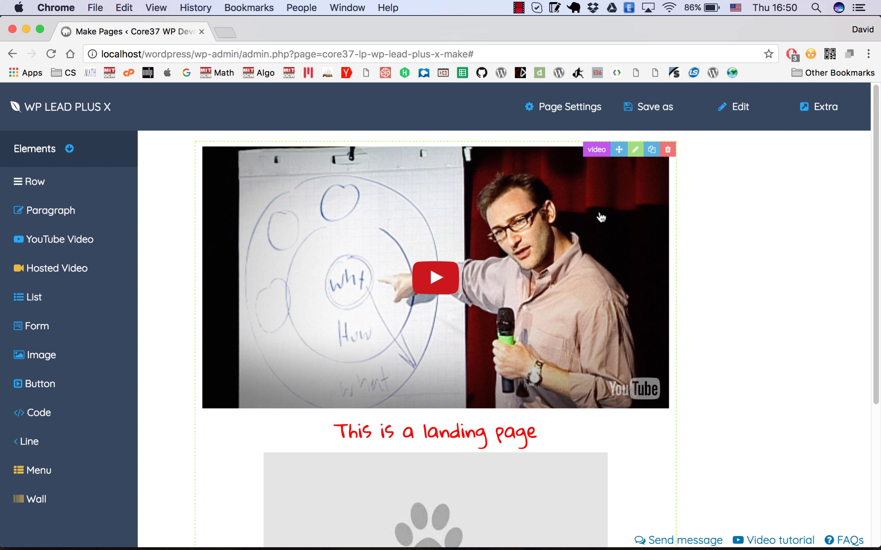
{"action": "scroll", "coordinate": [601, 218], "scroll_direction": "down", "scroll_amount": 3}
{"action": "scroll", "coordinate": [600, 244], "scroll_direction": "up", "scroll_amount": 3}
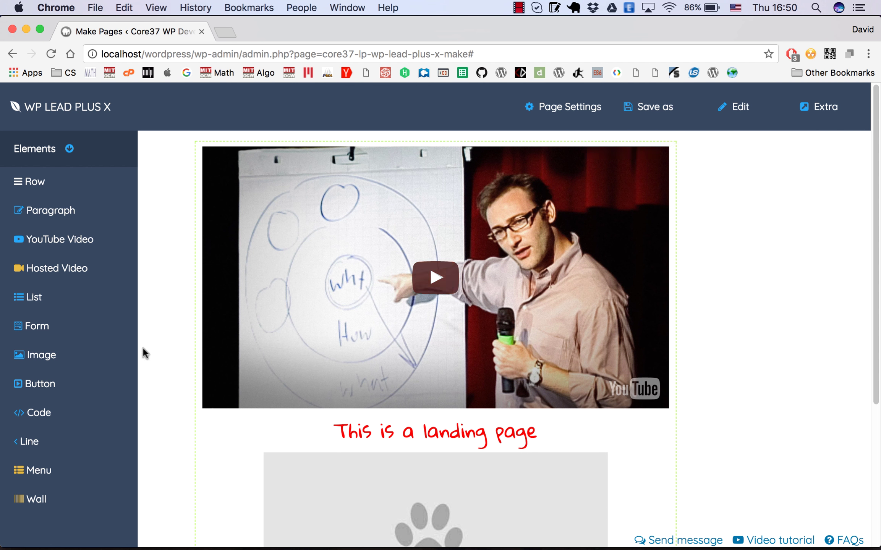
{"action": "scroll", "coordinate": [217, 319], "scroll_direction": "down", "scroll_amount": 3}
{"action": "scroll", "coordinate": [214, 318], "scroll_direction": "down", "scroll_amount": 1}
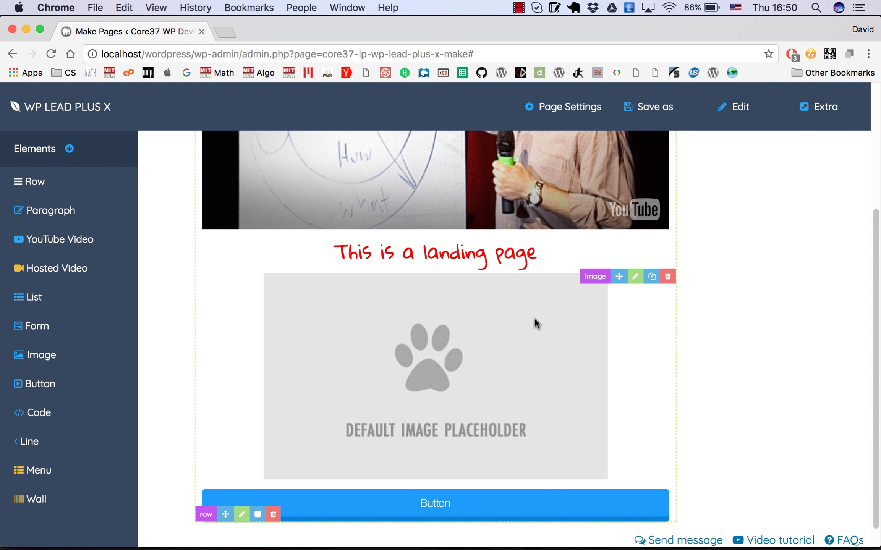
{"action": "left_click", "coordinate": [635, 278]}
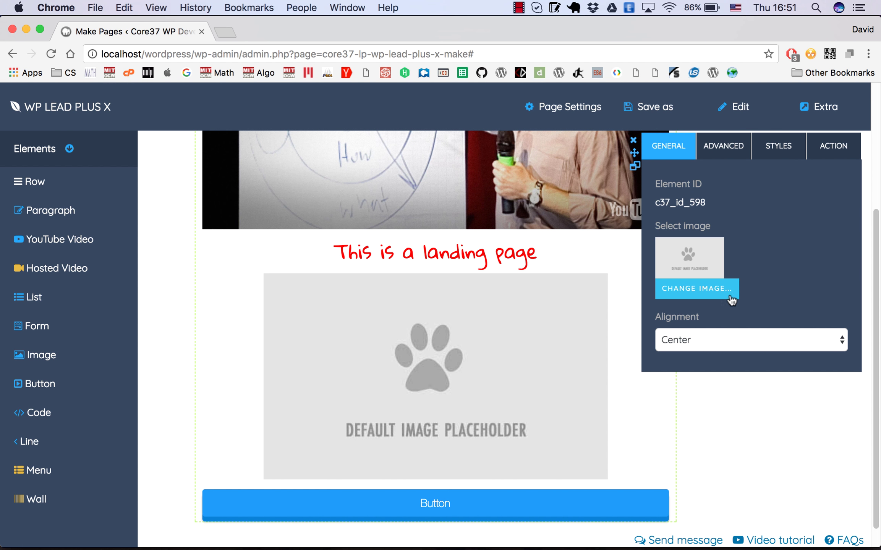
- Replace the placeholder with the motorcycle image 2.jpg from the Media Library
{"action": "left_click", "coordinate": [703, 291]}
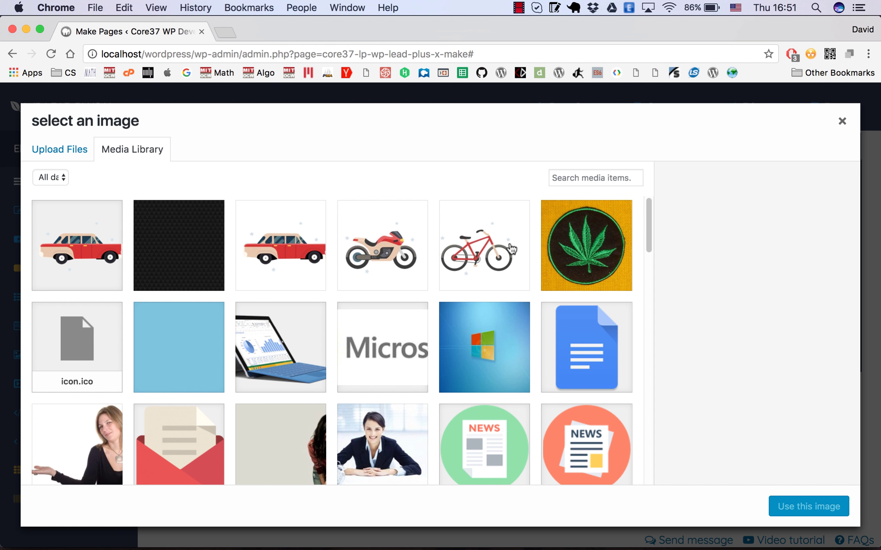
{"action": "scroll", "coordinate": [481, 287], "scroll_direction": "down", "scroll_amount": 2}
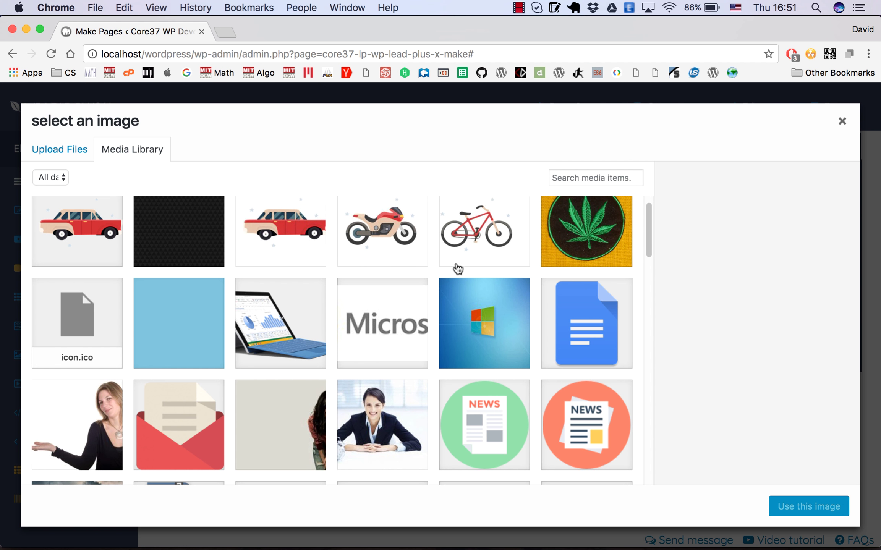
{"action": "scroll", "coordinate": [397, 269], "scroll_direction": "up", "scroll_amount": 1}
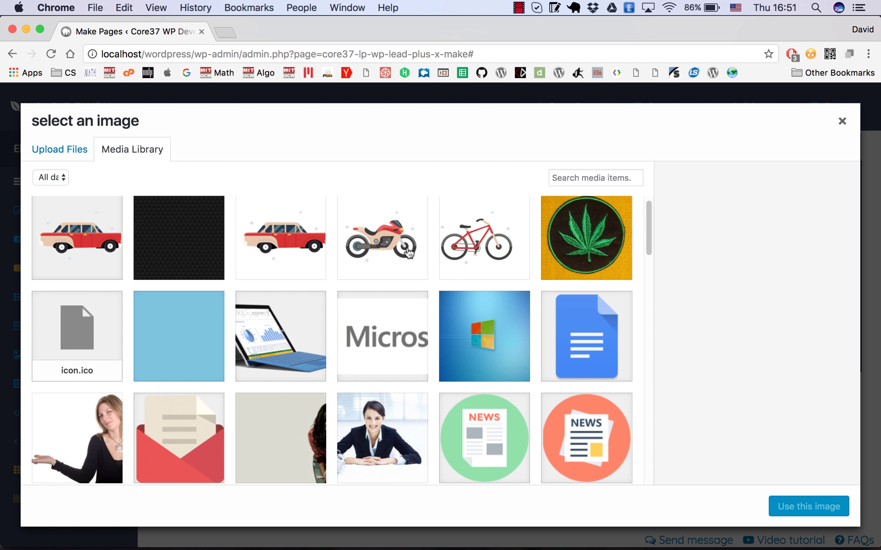
{"action": "left_click", "coordinate": [396, 247]}
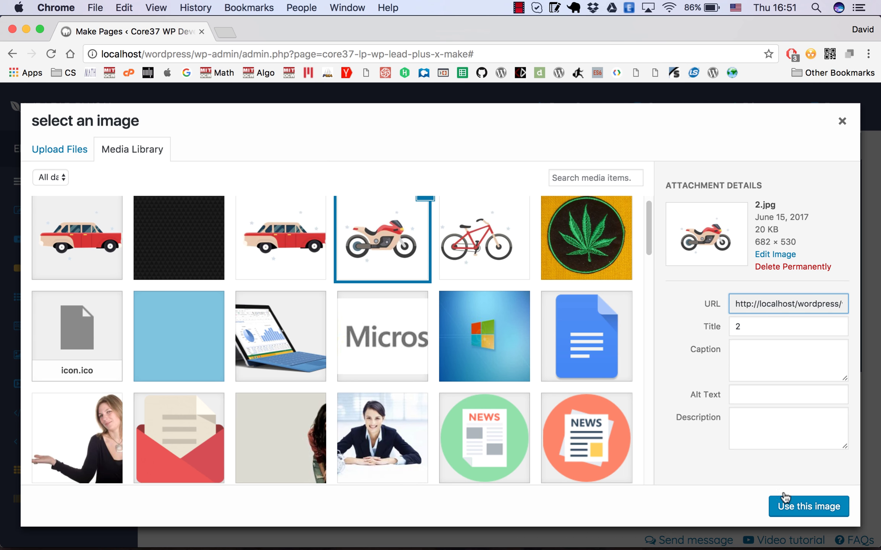
{"action": "left_click", "coordinate": [789, 508]}
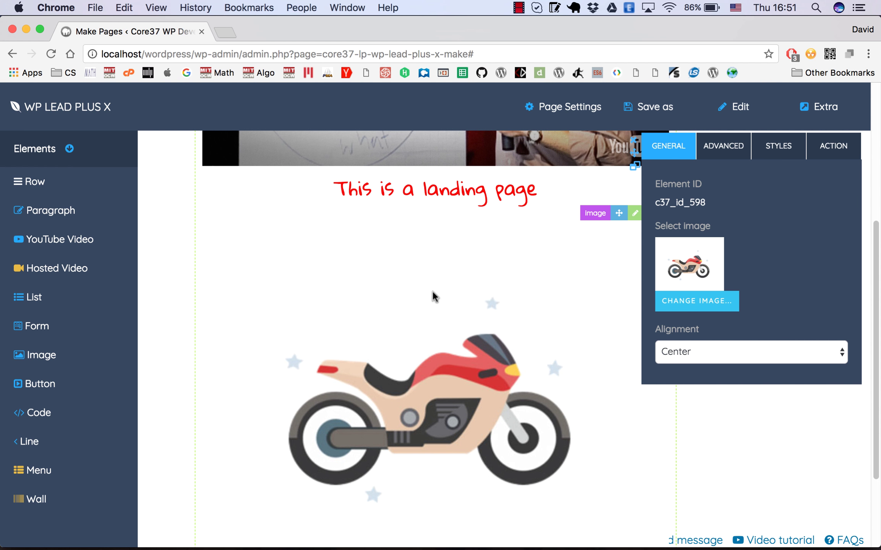
- Close the image settings and confirm the motorbike sits between the red heading and the button
{"action": "scroll", "coordinate": [522, 306], "scroll_direction": "down", "scroll_amount": 3}
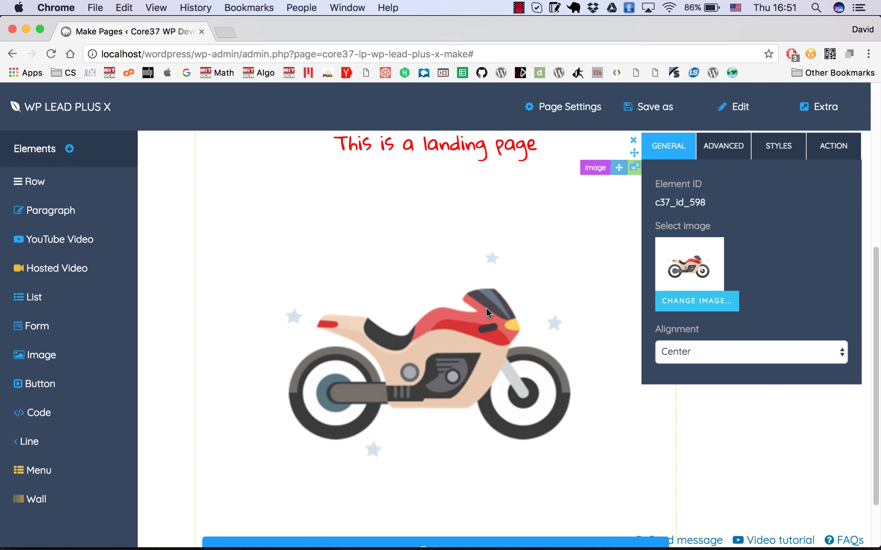
{"action": "left_click", "coordinate": [633, 141]}
{"action": "scroll", "coordinate": [512, 355], "scroll_direction": "down", "scroll_amount": 2}
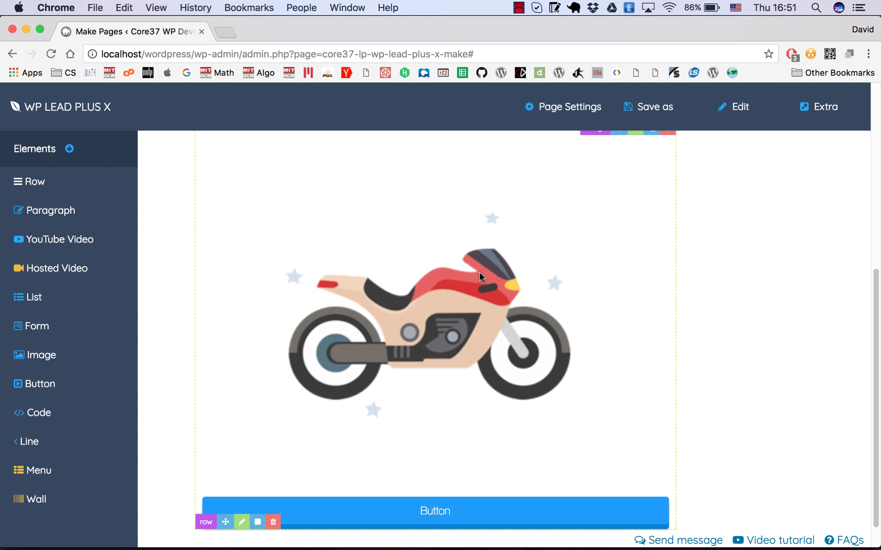
{"action": "scroll", "coordinate": [473, 307], "scroll_direction": "up", "scroll_amount": 9}
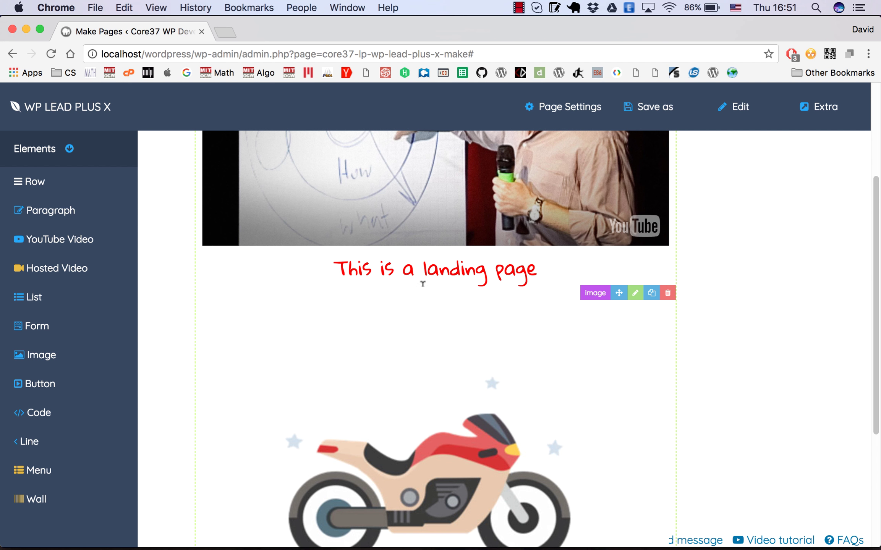
{"action": "scroll", "coordinate": [461, 357], "scroll_direction": "down", "scroll_amount": 5}
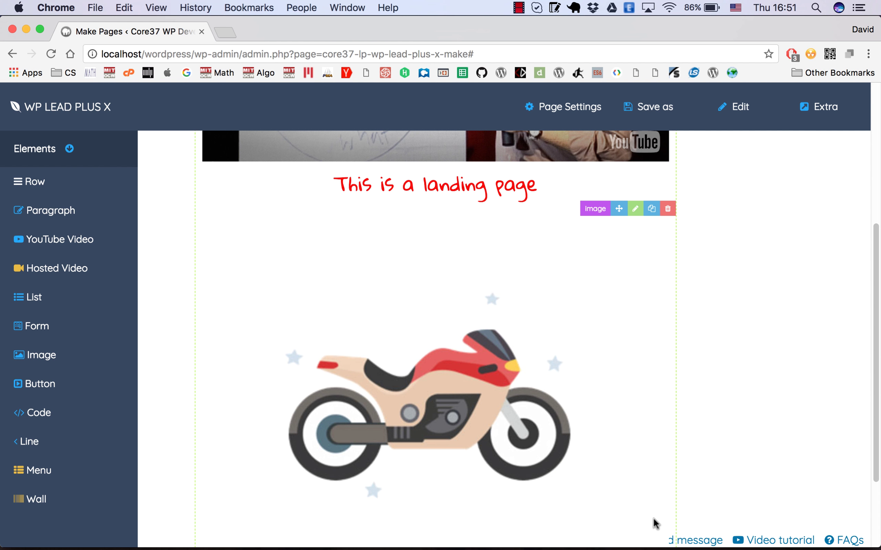
{"action": "mouse_move", "coordinate": [690, 547]}
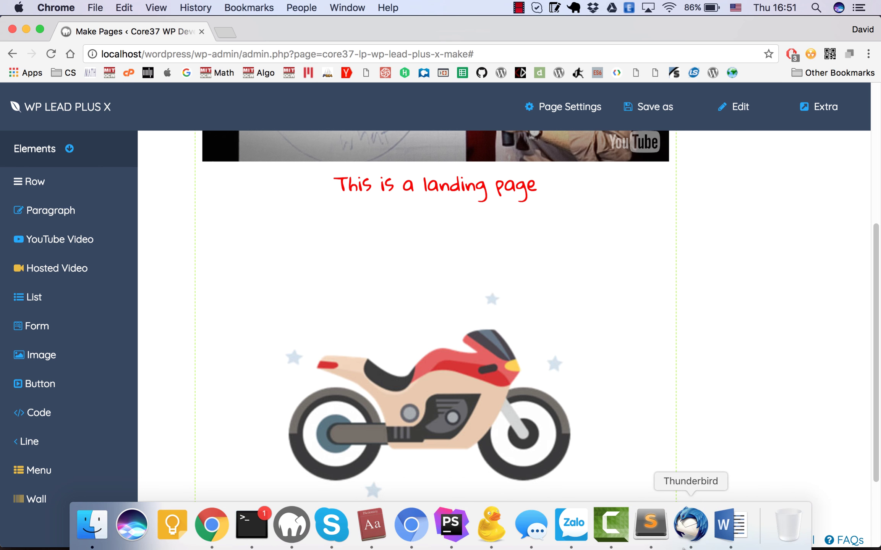
{"action": "left_click", "coordinate": [750, 533]}
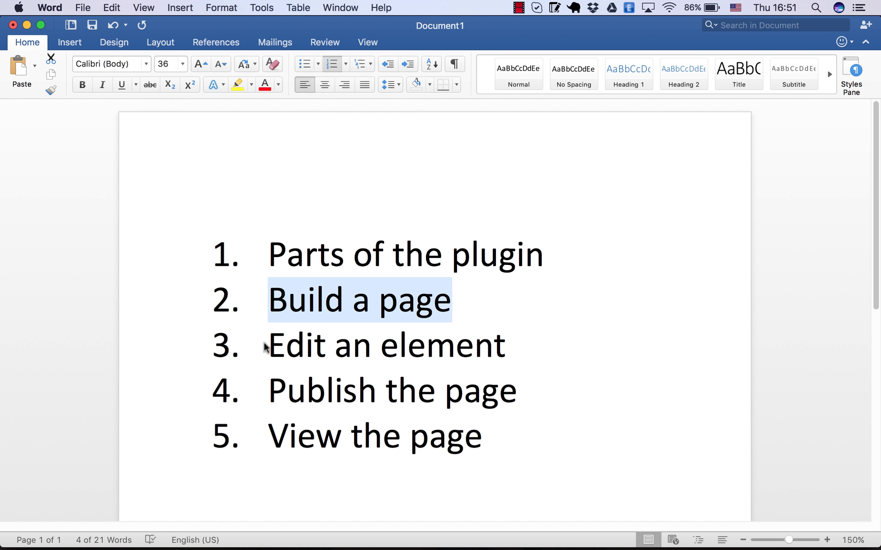
{"action": "left_click_drag", "start_coordinate": [269, 341], "coordinate": [512, 346]}
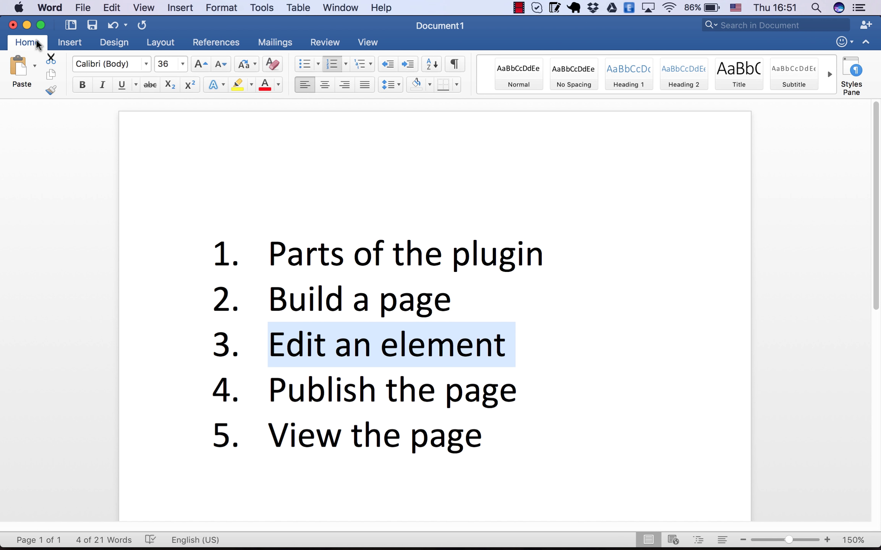
{"action": "left_click", "coordinate": [27, 25]}
{"action": "scroll", "coordinate": [726, 305], "scroll_direction": "up", "scroll_amount": 5}
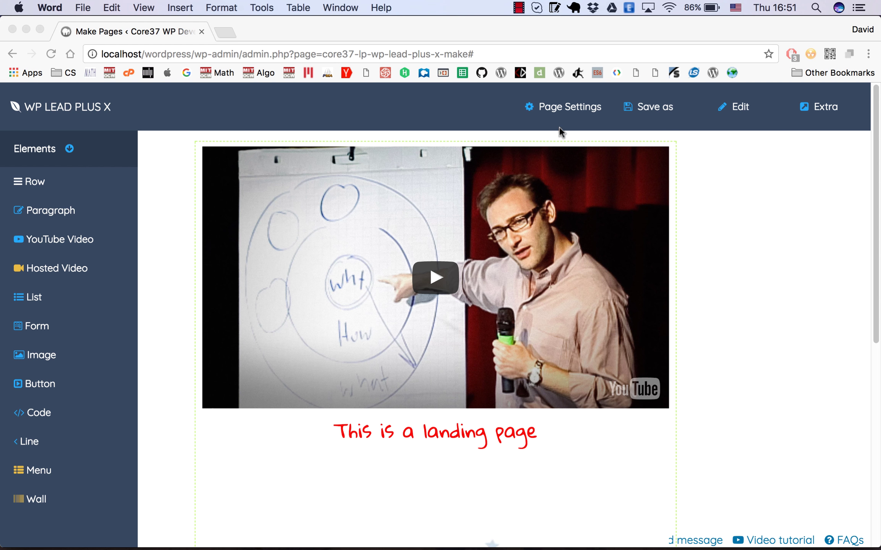
- Type 'great landing page' into the Page title field in Page Settings
{"action": "left_click", "coordinate": [730, 219]}
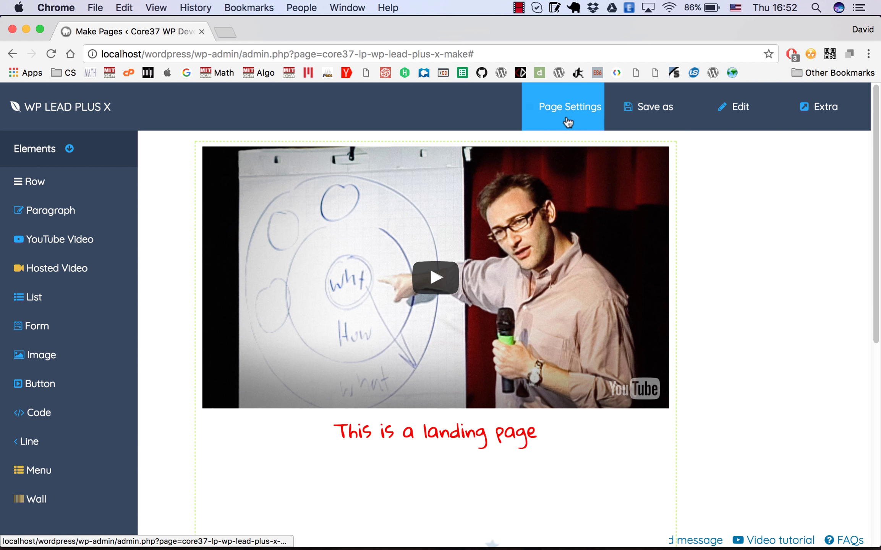
{"action": "left_click", "coordinate": [552, 111]}
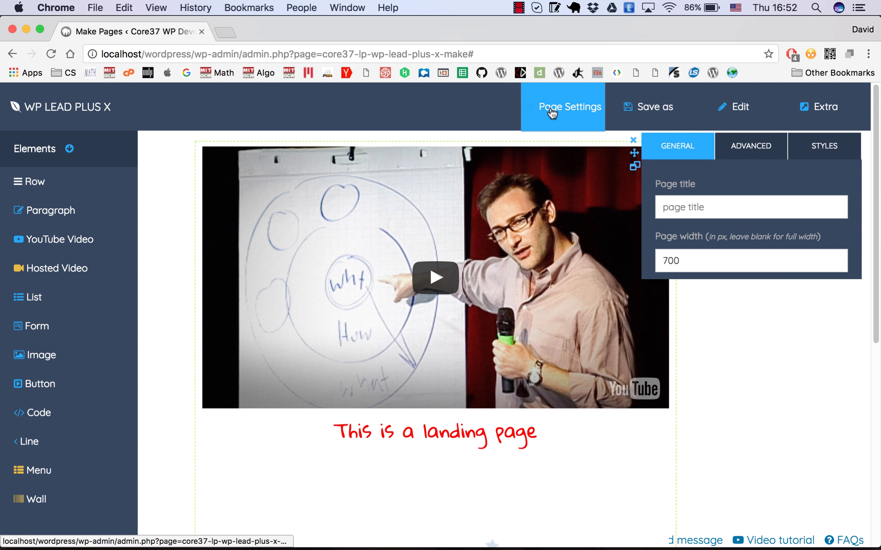
{"action": "left_click", "coordinate": [684, 206]}
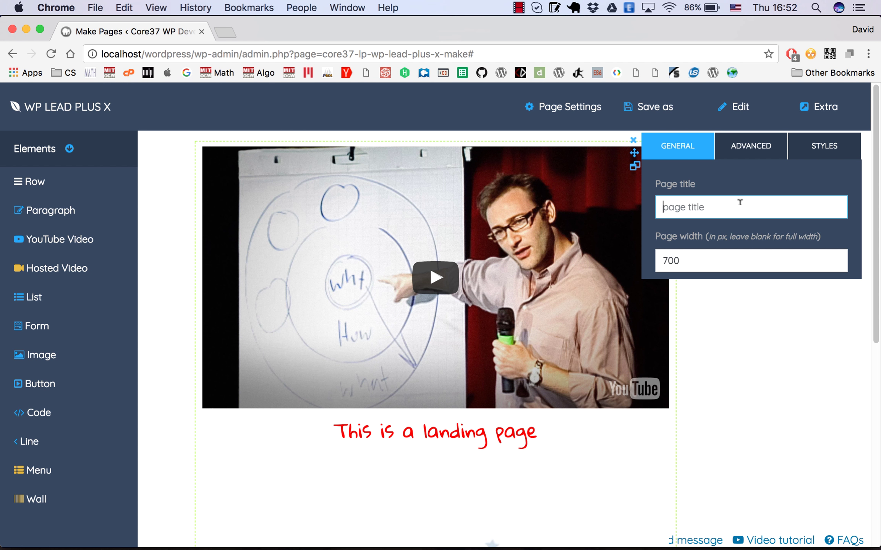
{"action": "type", "text": "great landing page"}
- Try hyphens between the title words, then restore the original spaces
{"action": "key", "text": "super+a"}
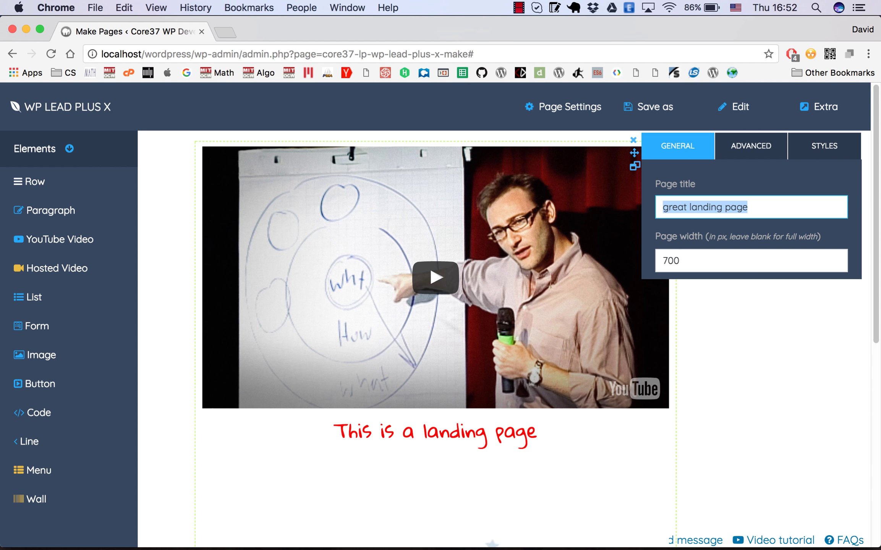
{"action": "left_click", "coordinate": [691, 207]}
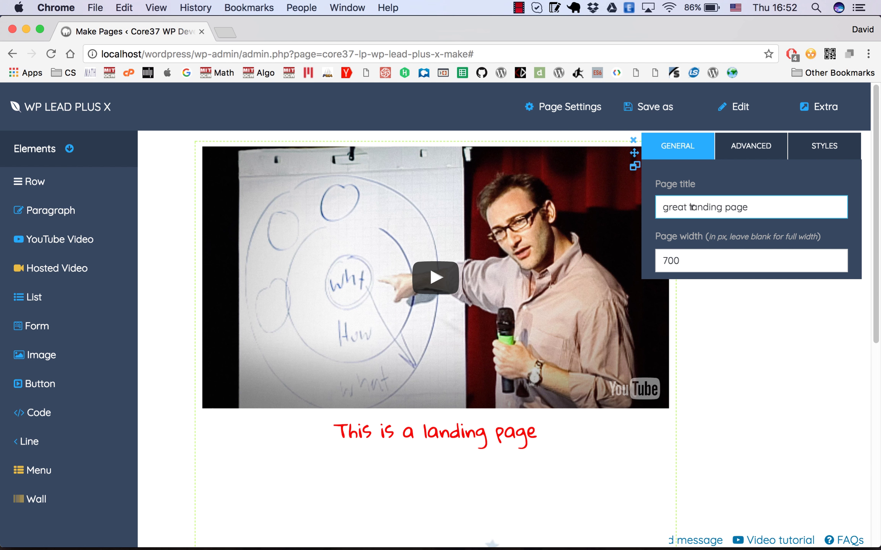
{"action": "key", "text": "BackSpace"}
{"action": "type", "text": "-"}
{"action": "key", "text": "Left"}
{"action": "key", "text": "Left"}
{"action": "key", "text": "Left"}
{"action": "key", "text": "Left"}
{"action": "key", "text": "BackSpace"}
{"action": "type", "text": "-"}
{"action": "key", "text": "BackSpace"}
{"action": "key", "text": "Left"}
{"action": "key", "text": "Left"}
{"action": "key", "text": "Left"}
{"action": "key", "text": "BackSpace"}
{"action": "left_click", "coordinate": [747, 203]}
- Capitalise the title to 'Great Landing Page'
{"action": "left_click_drag", "start_coordinate": [670, 206], "coordinate": [661, 206]}
{"action": "type", "text": "G"}
{"action": "type", "text": "L"}
{"action": "left_click", "coordinate": [734, 209]}
{"action": "key", "text": "BackSpace"}
{"action": "type", "text": "P"}
{"action": "triple_click", "coordinate": [710, 209]}
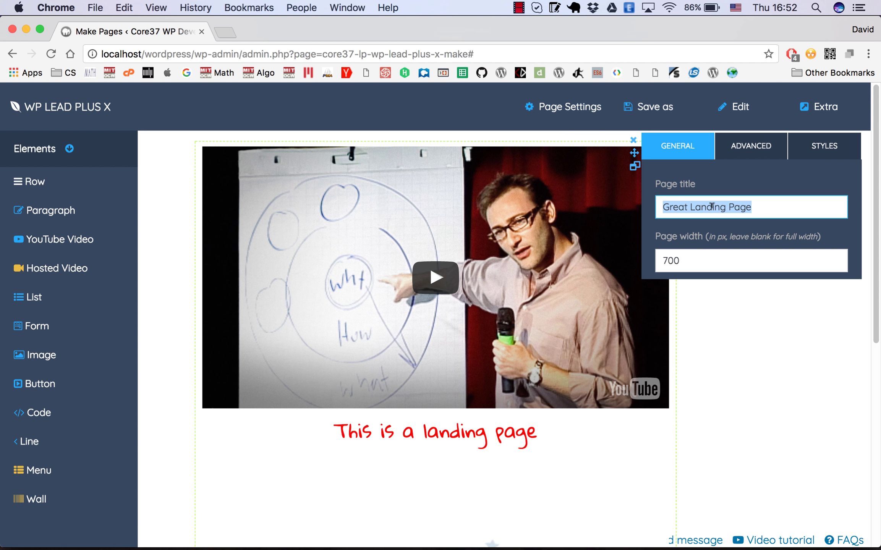
- Close Page Settings and show the Save as options: page, custom post, new page, new custom post
{"action": "left_click", "coordinate": [634, 141]}
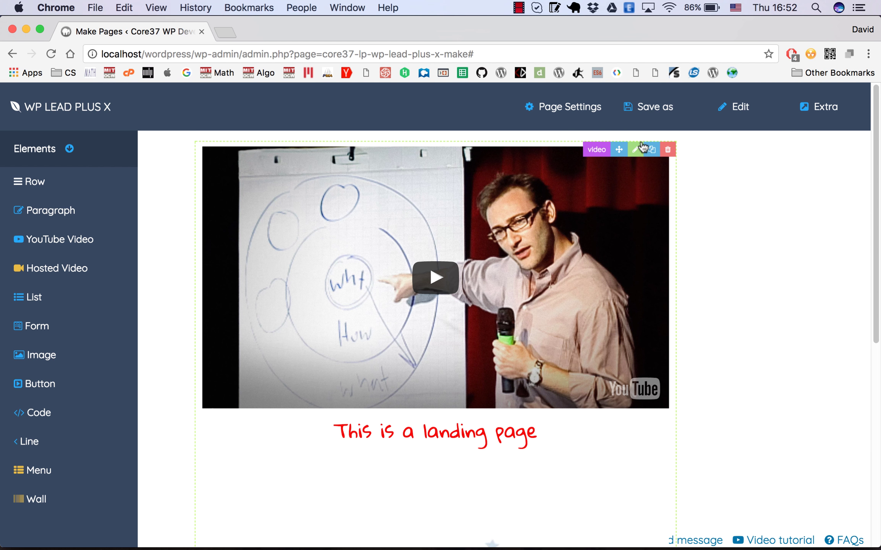
{"action": "left_click", "coordinate": [649, 109]}
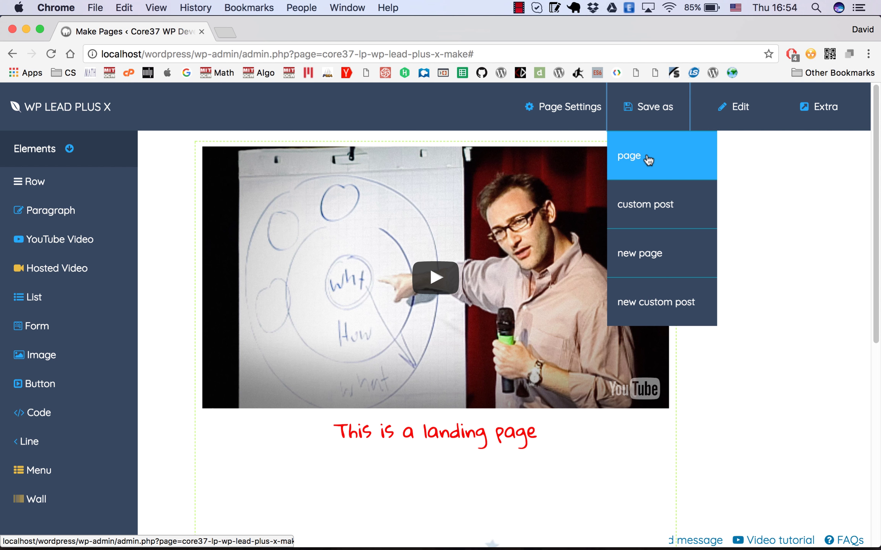
- Save Great Landing Page as a WordPress page, opening it in a new tab
{"action": "left_click", "coordinate": [647, 159]}
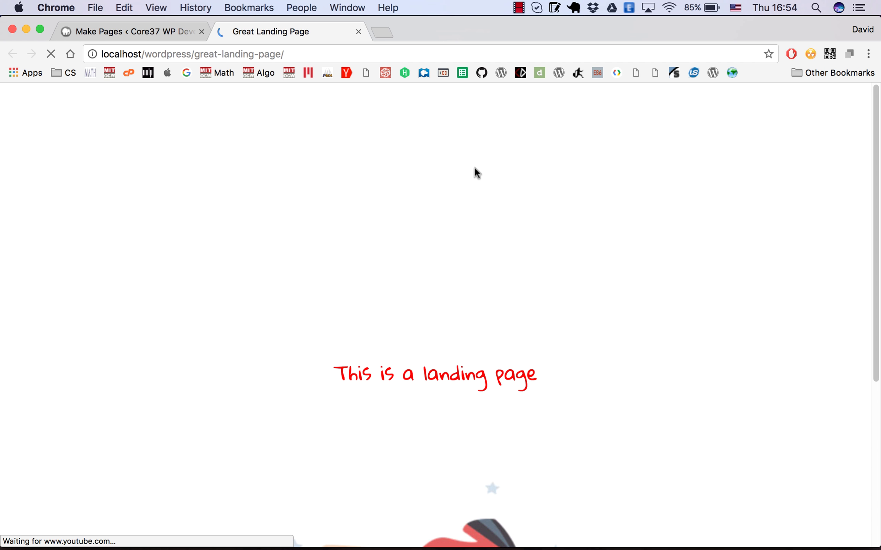
- Scroll the live page past the YouTube video, red heading, motorcycle image and button
{"action": "scroll", "coordinate": [478, 223], "scroll_direction": "down", "scroll_amount": 3}
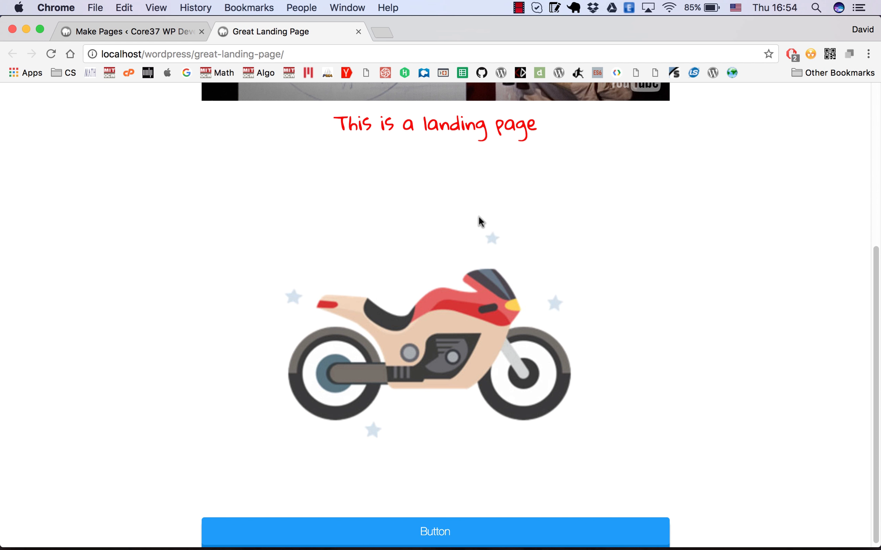
{"action": "scroll", "coordinate": [478, 223], "scroll_direction": "up", "scroll_amount": 3}
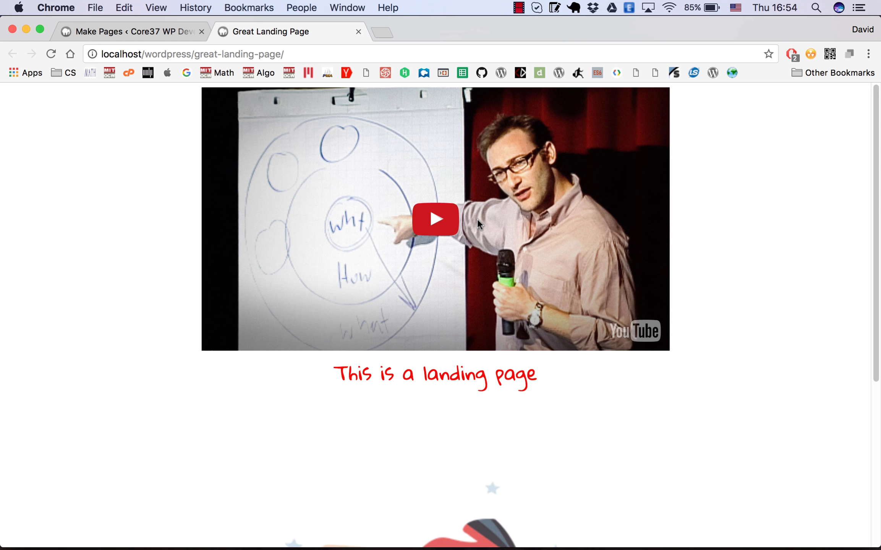